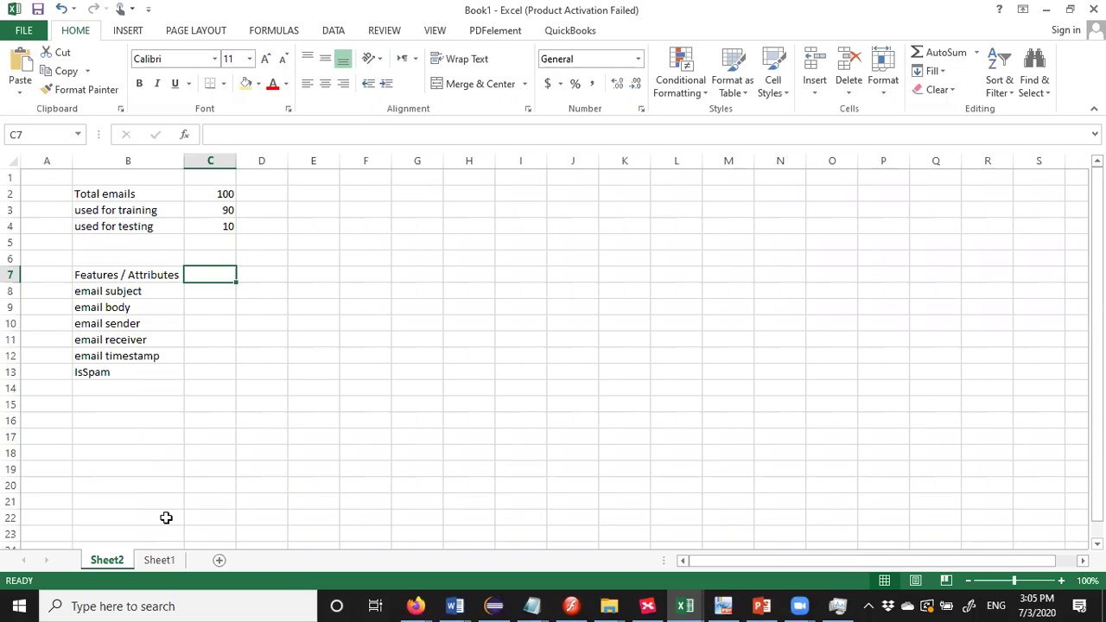
Fill the Features / Attributes heading in cell B7 with the standard yellow colour.
{"action": "key", "text": "Up"}
{"action": "key", "text": "Left"}
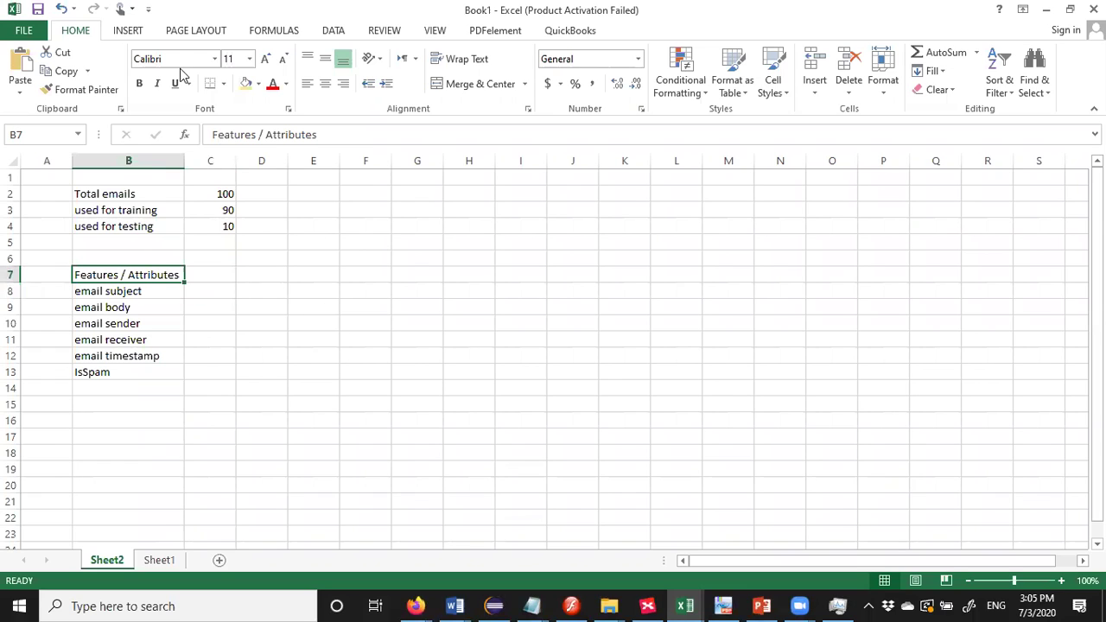
{"action": "left_click", "coordinate": [246, 83]}
{"action": "left_click", "coordinate": [273, 264]}
{"action": "key", "text": "Down"}
{"action": "key", "text": "Left"}
{"action": "key", "text": "Left"}
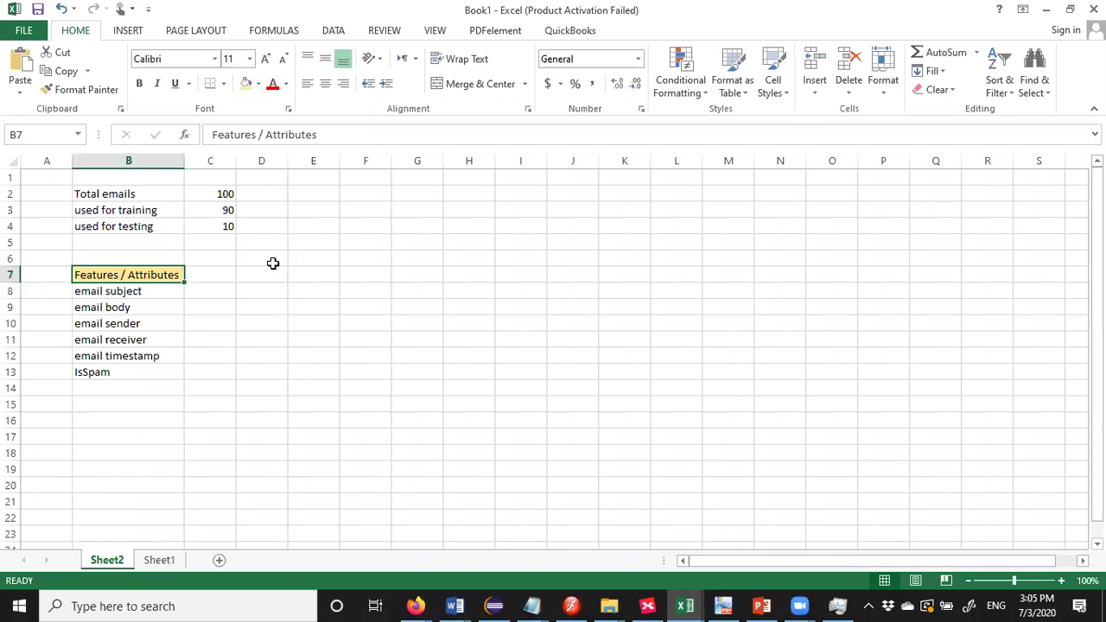
{"action": "left_click", "coordinate": [258, 84]}
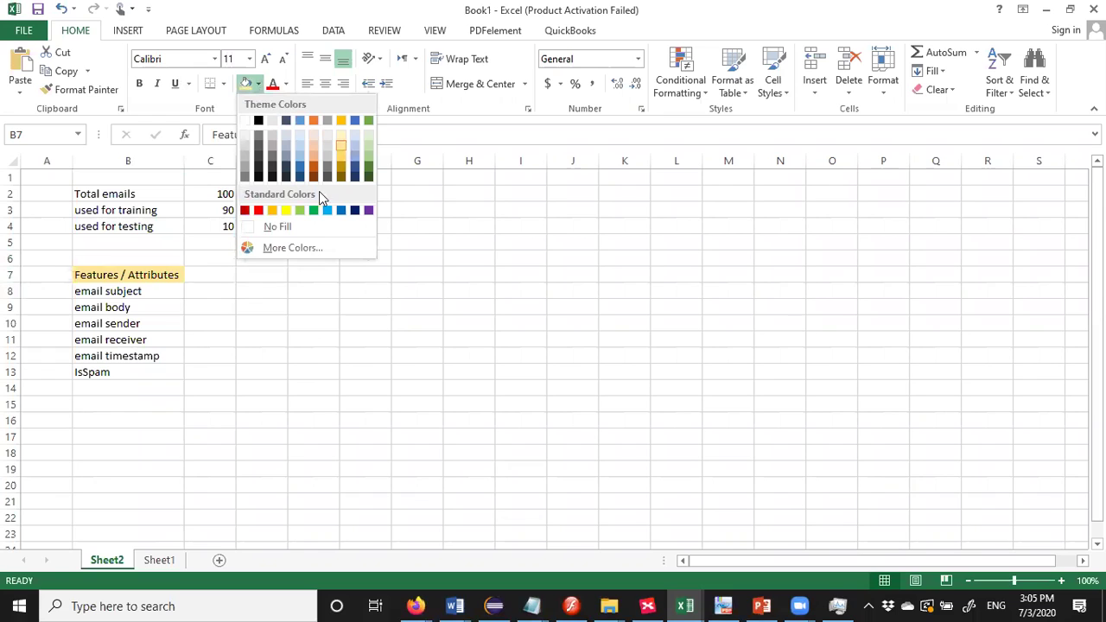
{"action": "left_click", "coordinate": [268, 319]}
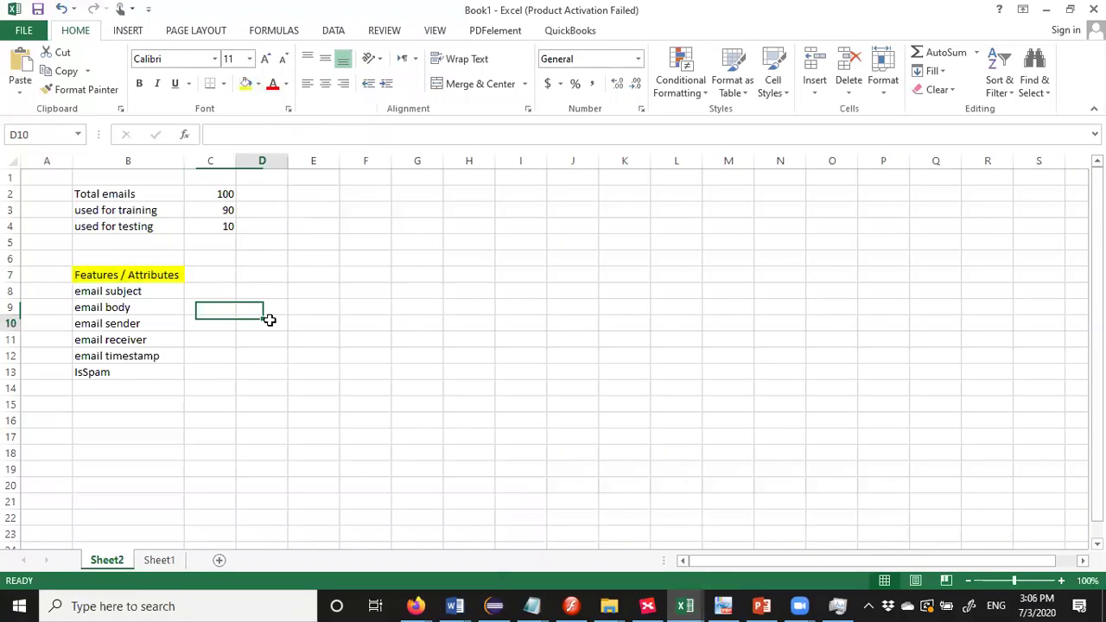
{"action": "key", "text": "Up"}
{"action": "key", "text": "Up"}
{"action": "key", "text": "Left"}
{"action": "key", "text": "Left"}
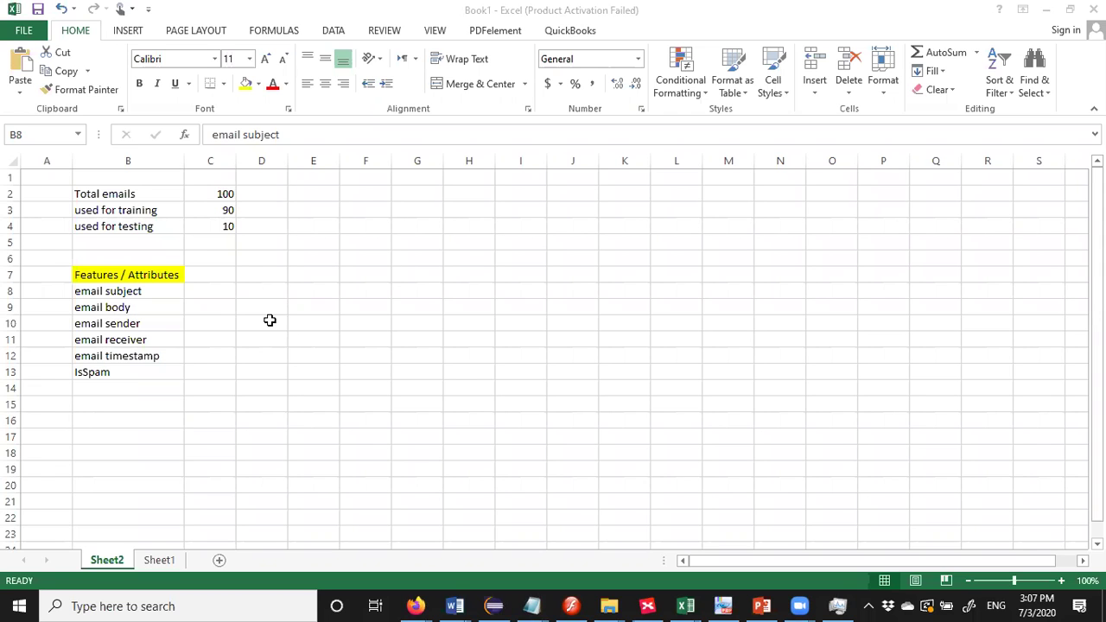
Switch to Task Manager, widen its window and expand the Firefox group to examine its individual processes.
{"action": "left_click", "coordinate": [837, 605]}
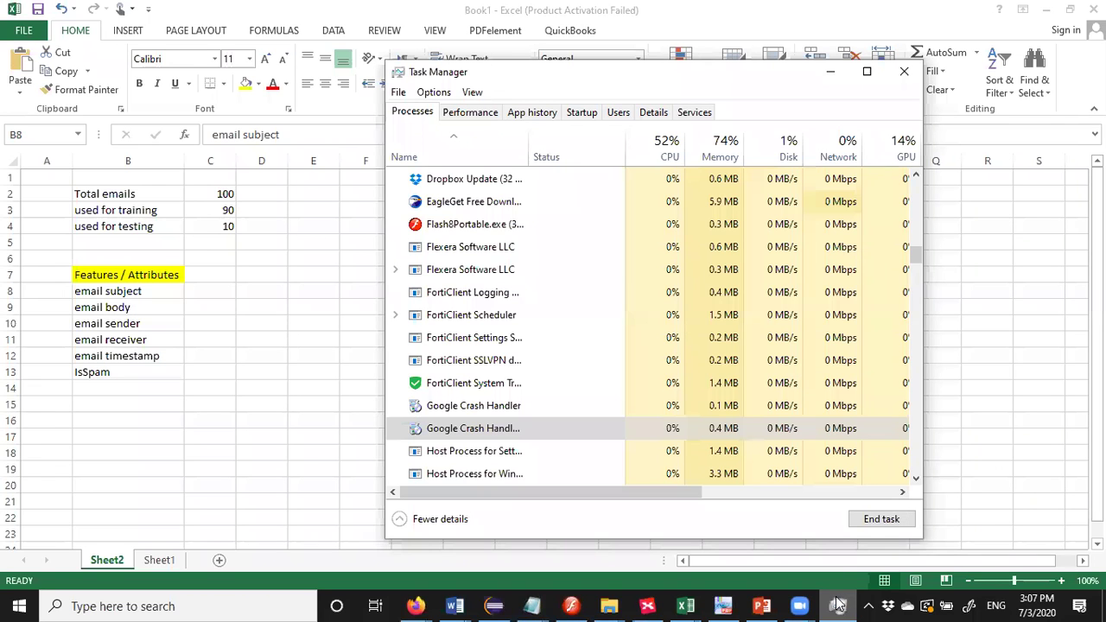
{"action": "left_click_drag", "start_coordinate": [425, 76], "coordinate": [198, 43]}
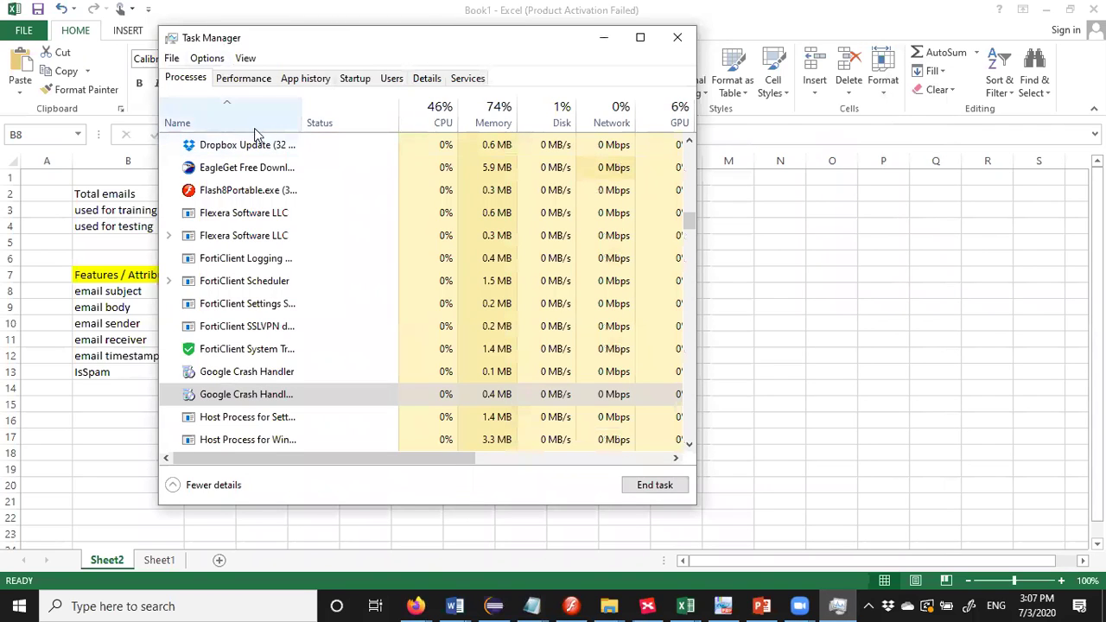
{"action": "left_click_drag", "start_coordinate": [692, 223], "coordinate": [697, 156]}
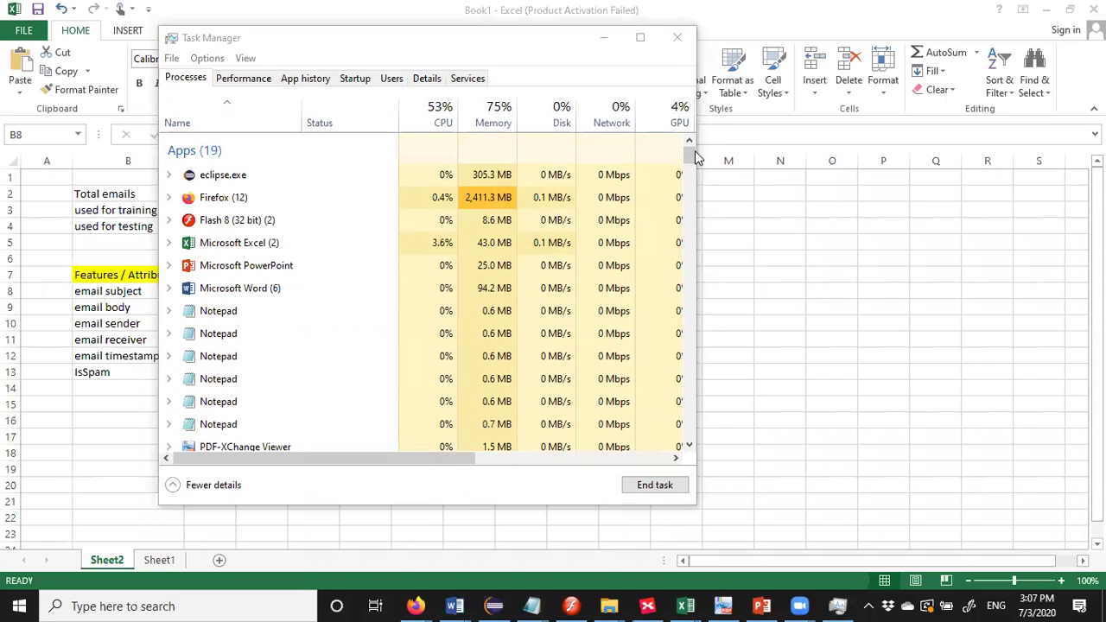
{"action": "left_click_drag", "start_coordinate": [690, 164], "coordinate": [691, 163]}
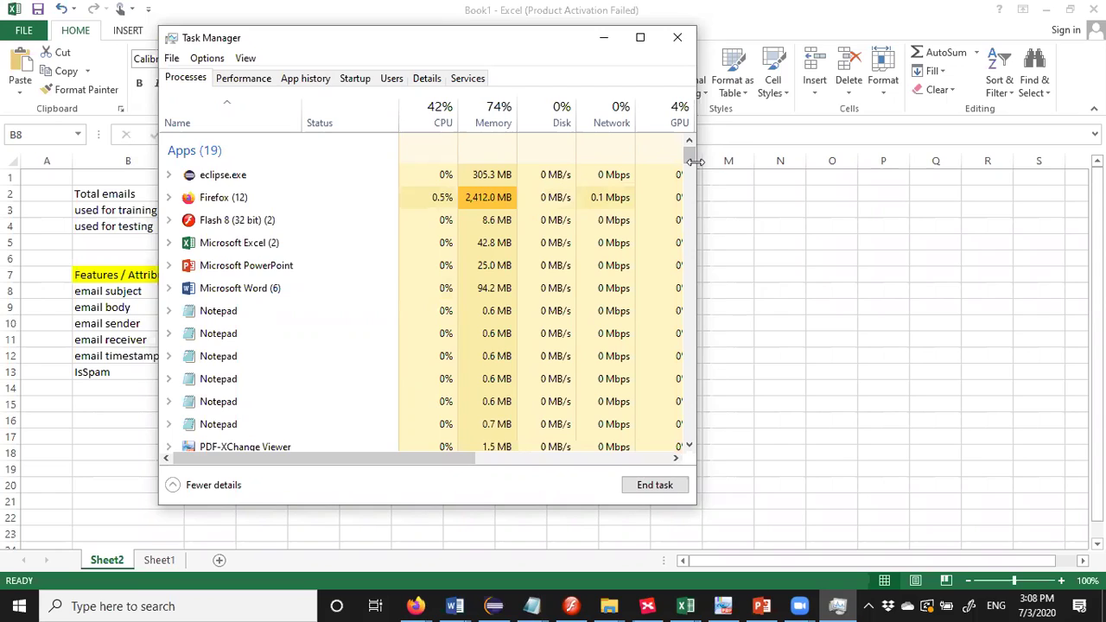
{"action": "left_click_drag", "start_coordinate": [695, 161], "coordinate": [743, 161]}
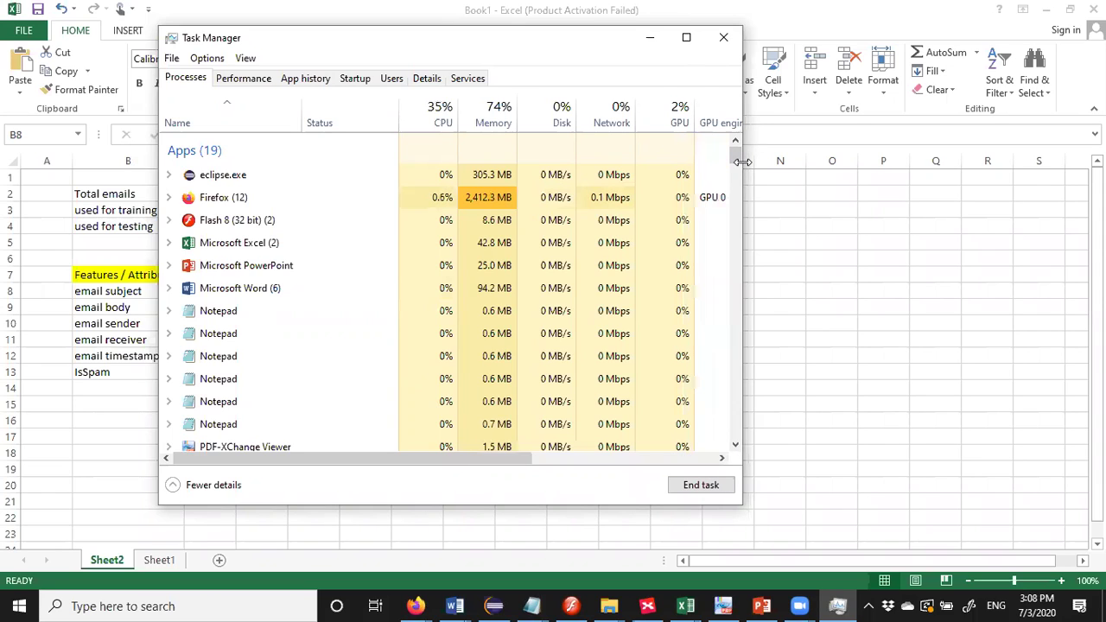
{"action": "left_click_drag", "start_coordinate": [743, 162], "coordinate": [768, 163]}
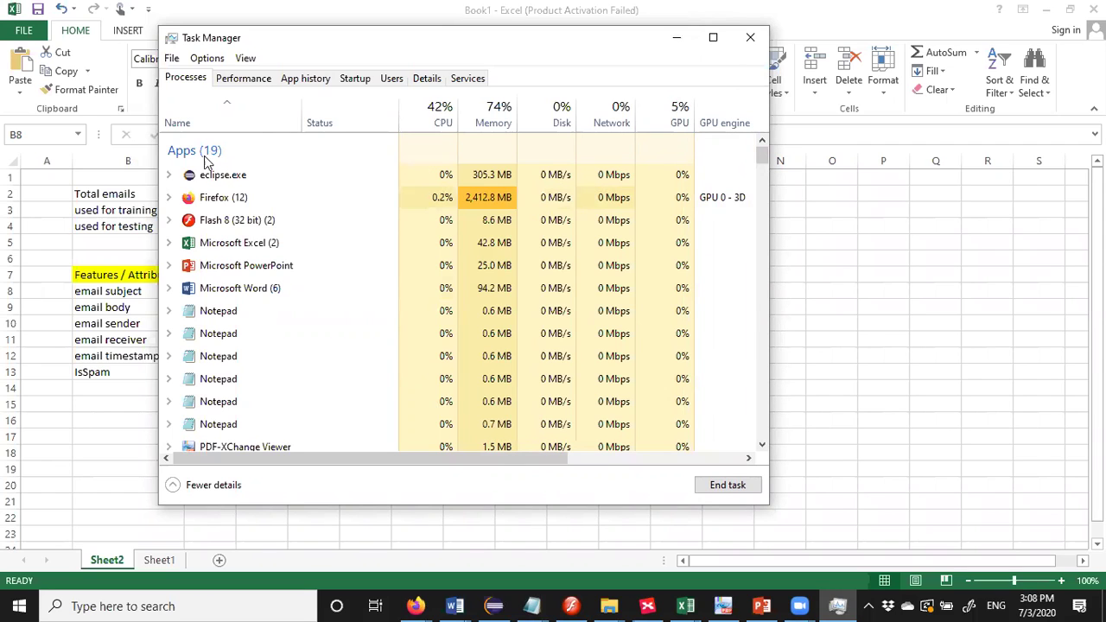
{"action": "left_click", "coordinate": [169, 198]}
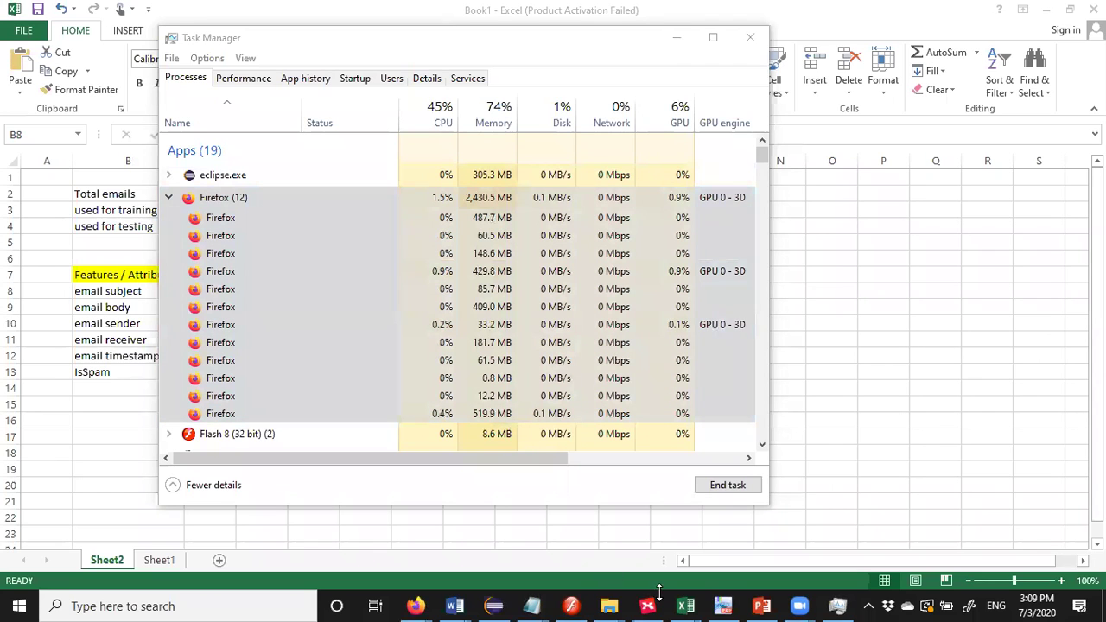
Switch back to Excel, open Sheet1, and restore the workbook window to its smaller size to review the spam predictions.
{"action": "mouse_move", "coordinate": [686, 606]}
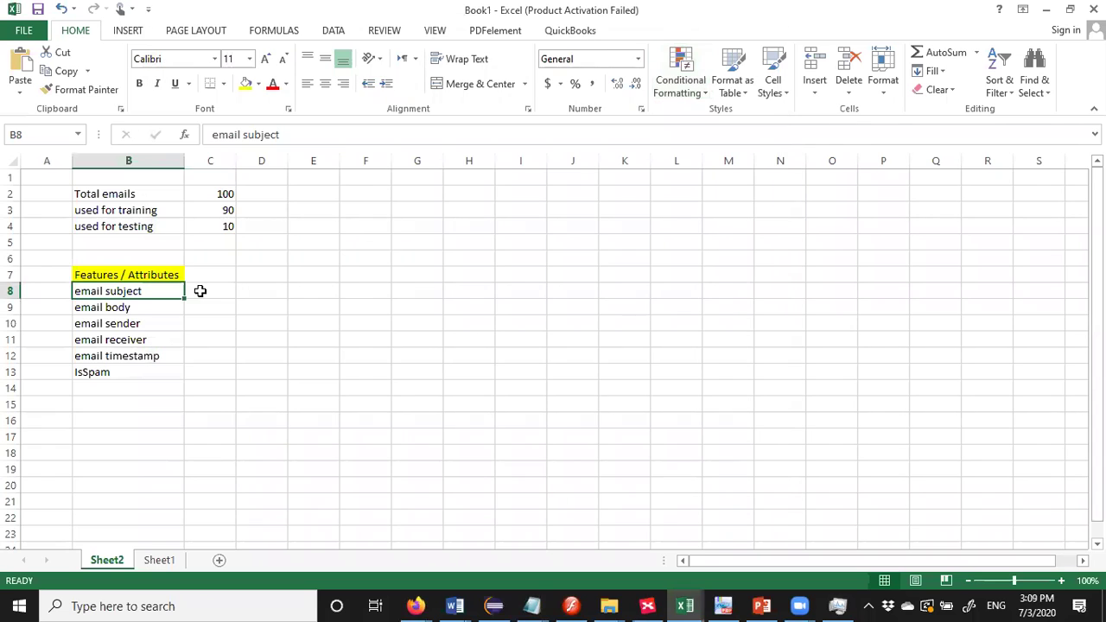
{"action": "left_click", "coordinate": [159, 560]}
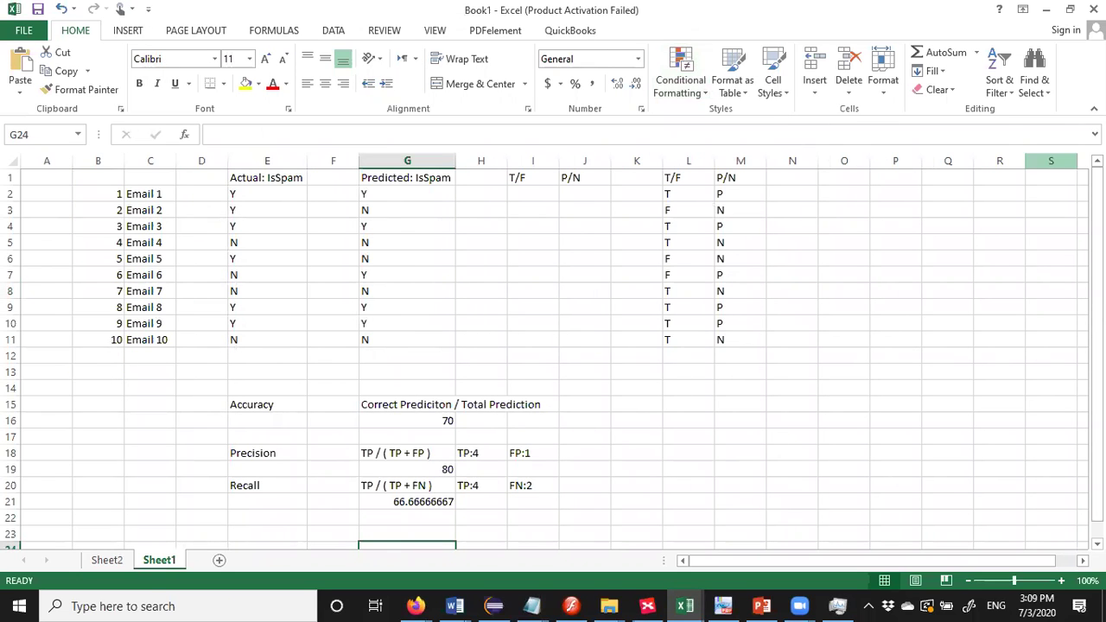
{"action": "left_click", "coordinate": [1070, 10]}
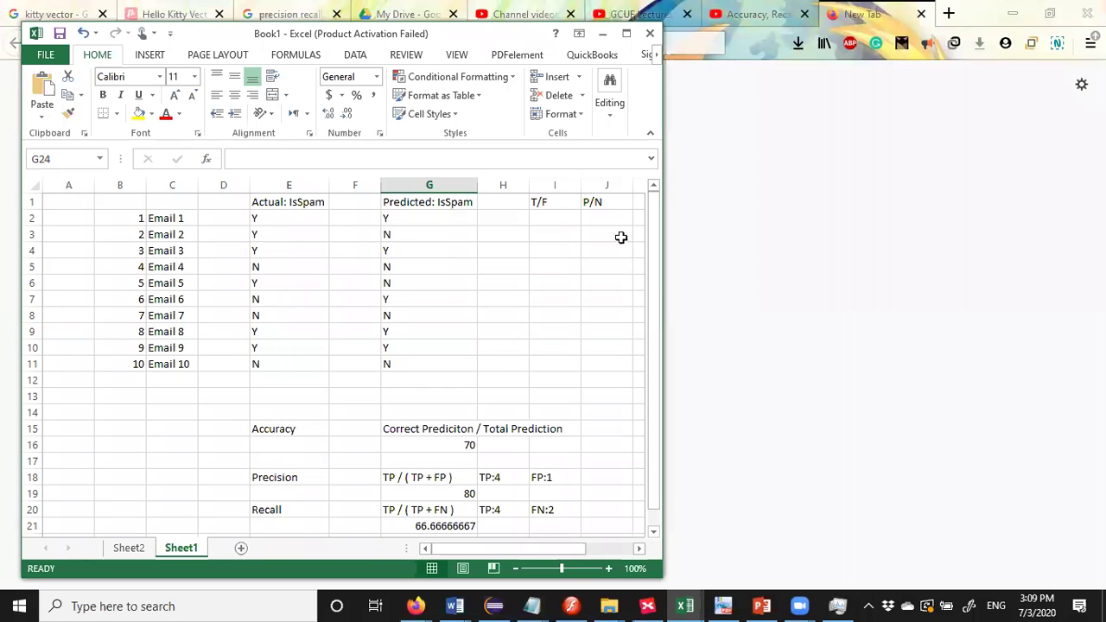
{"action": "left_click_drag", "start_coordinate": [652, 321], "coordinate": [654, 349]}
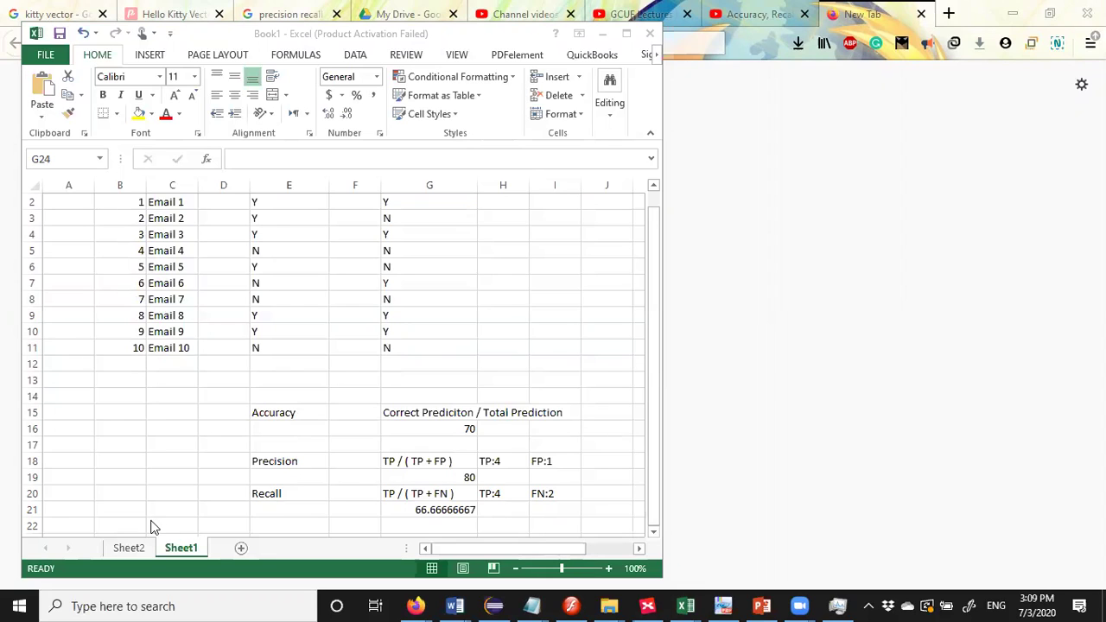
Examine the email counts and each listed attribute on Sheet2, from the total emails through IsSpam.
{"action": "left_click", "coordinate": [127, 550]}
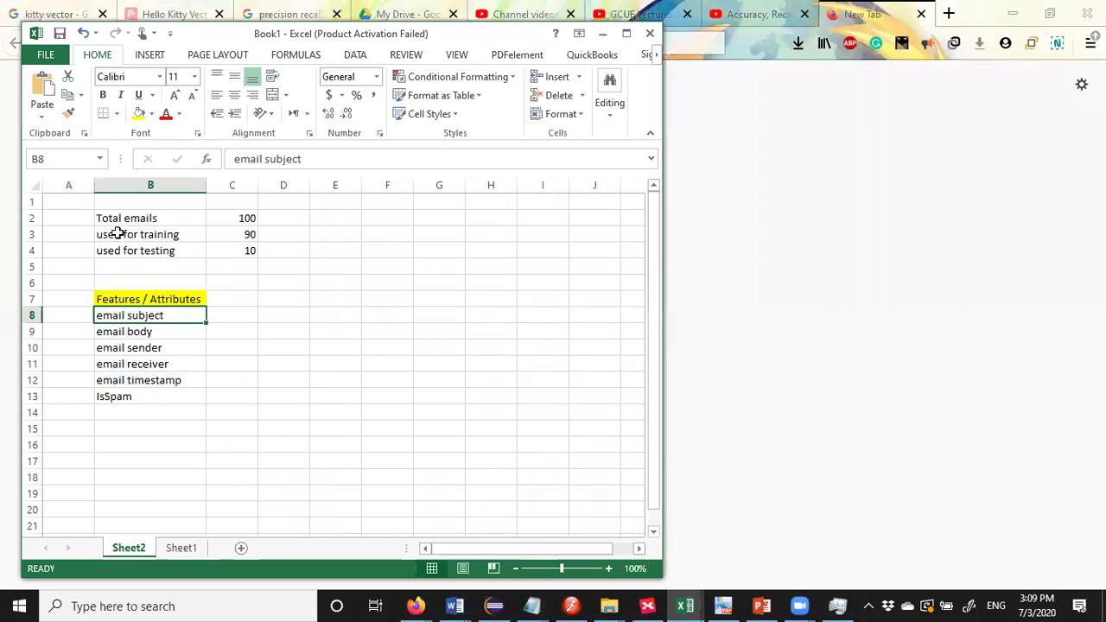
{"action": "left_click", "coordinate": [115, 221]}
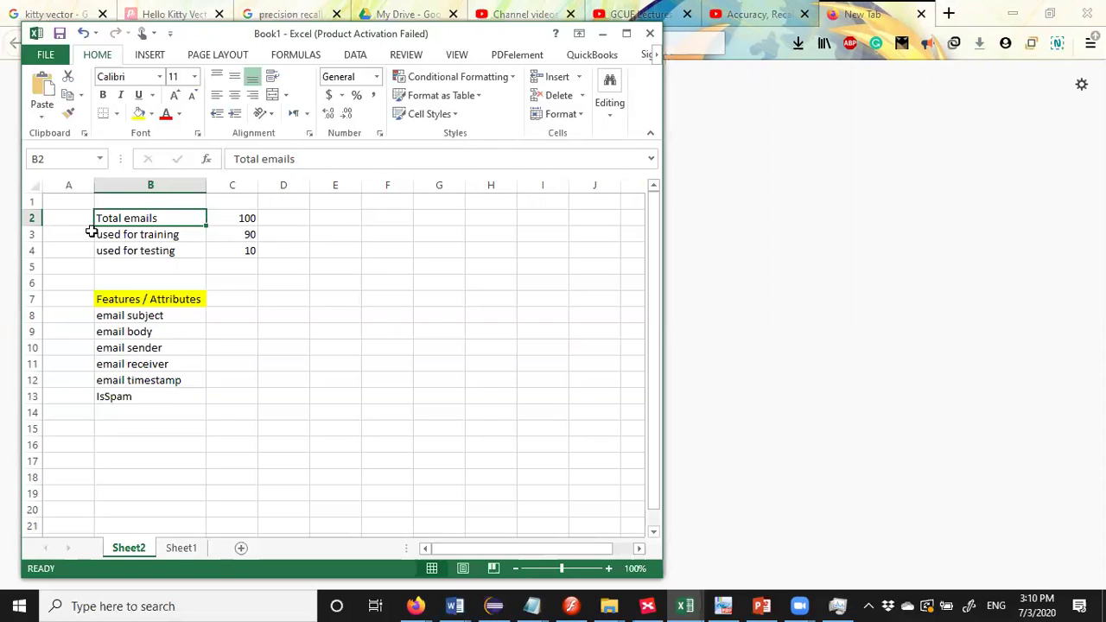
{"action": "left_click", "coordinate": [188, 234]}
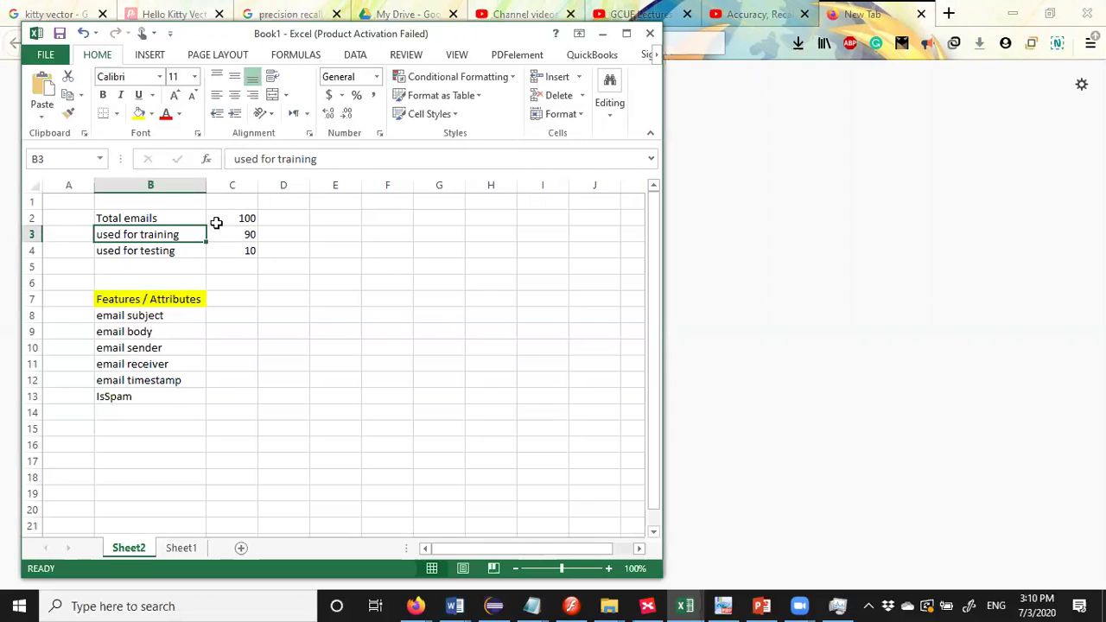
{"action": "left_click", "coordinate": [229, 218]}
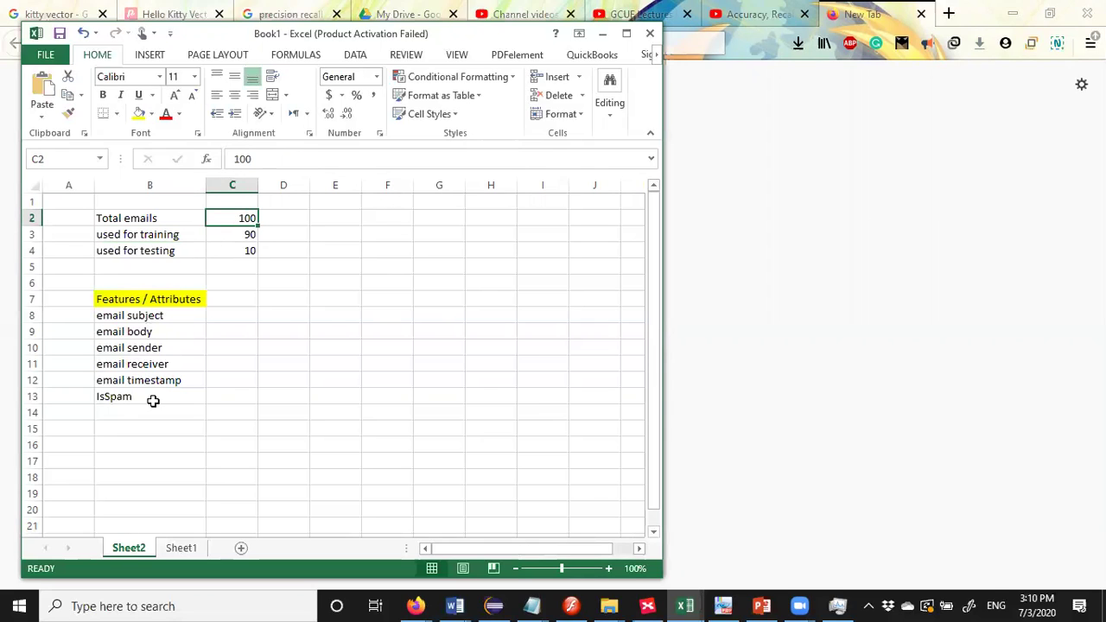
{"action": "left_click", "coordinate": [149, 316]}
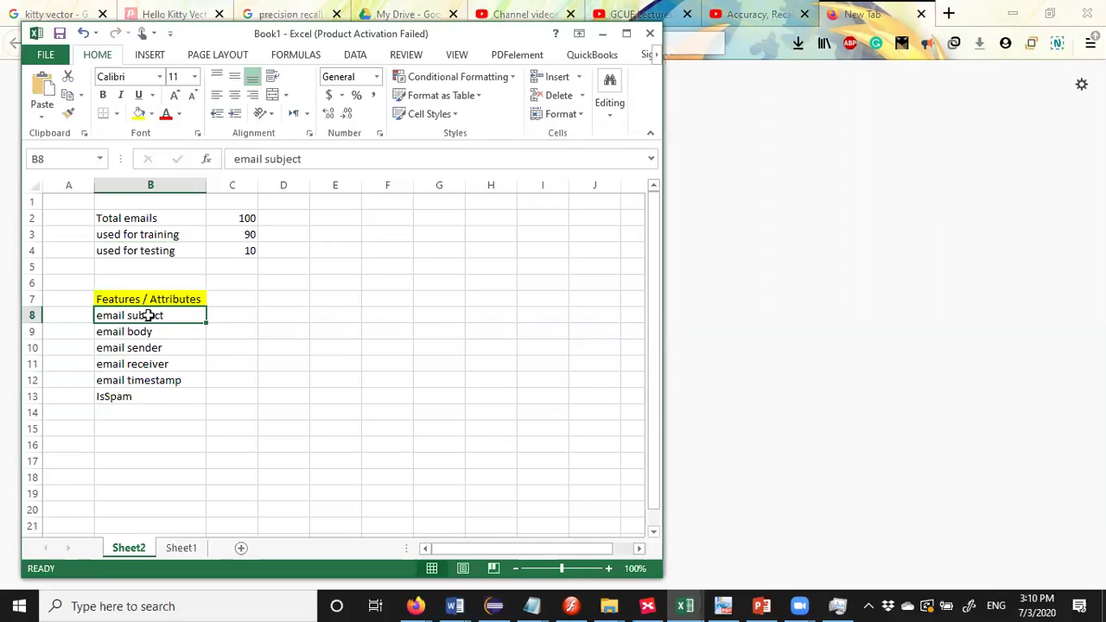
{"action": "left_click", "coordinate": [119, 332]}
{"action": "left_click", "coordinate": [164, 348]}
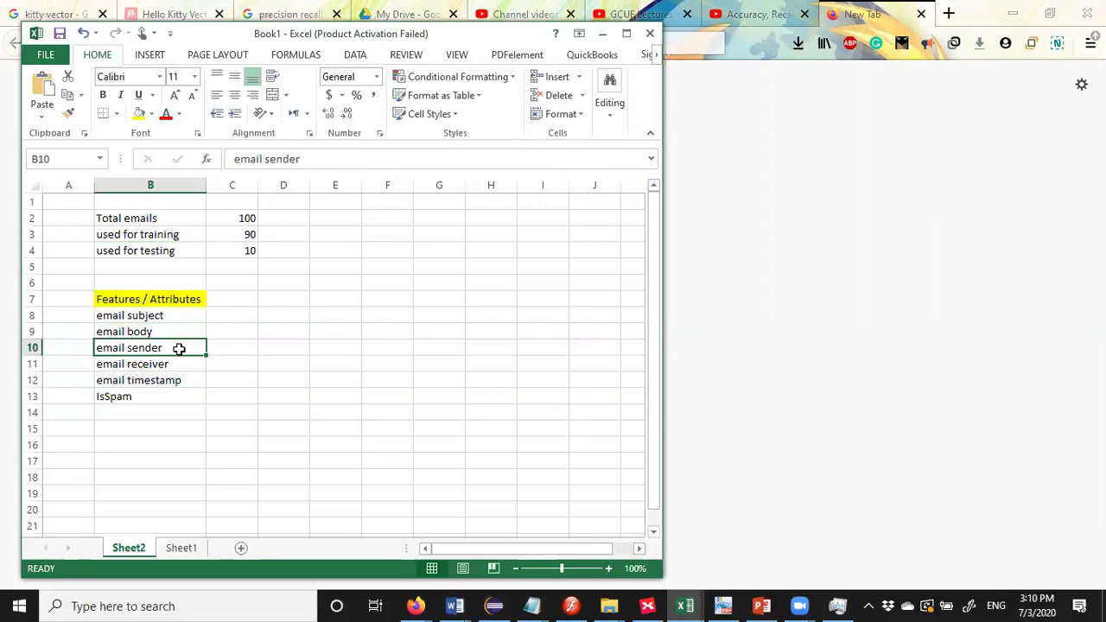
{"action": "left_click", "coordinate": [153, 363]}
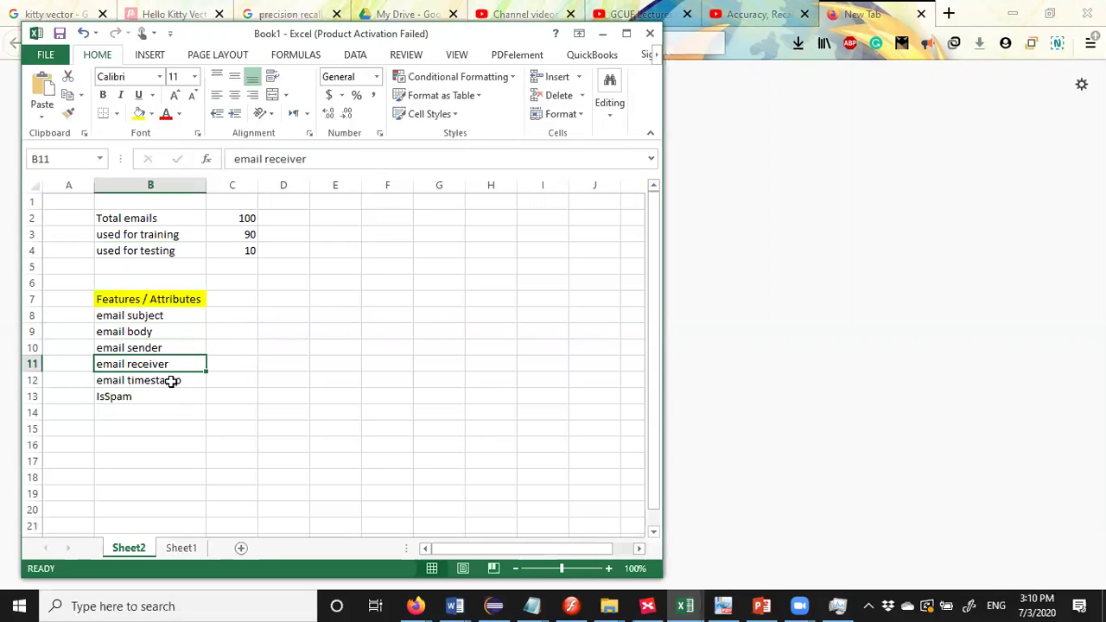
{"action": "left_click", "coordinate": [172, 381]}
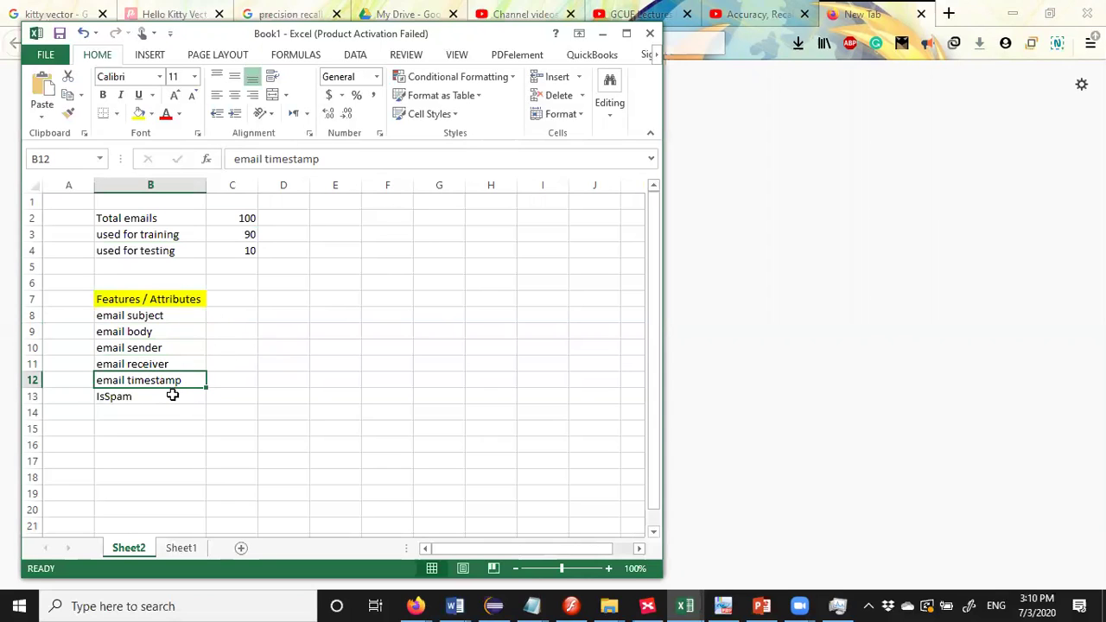
{"action": "left_click", "coordinate": [173, 395]}
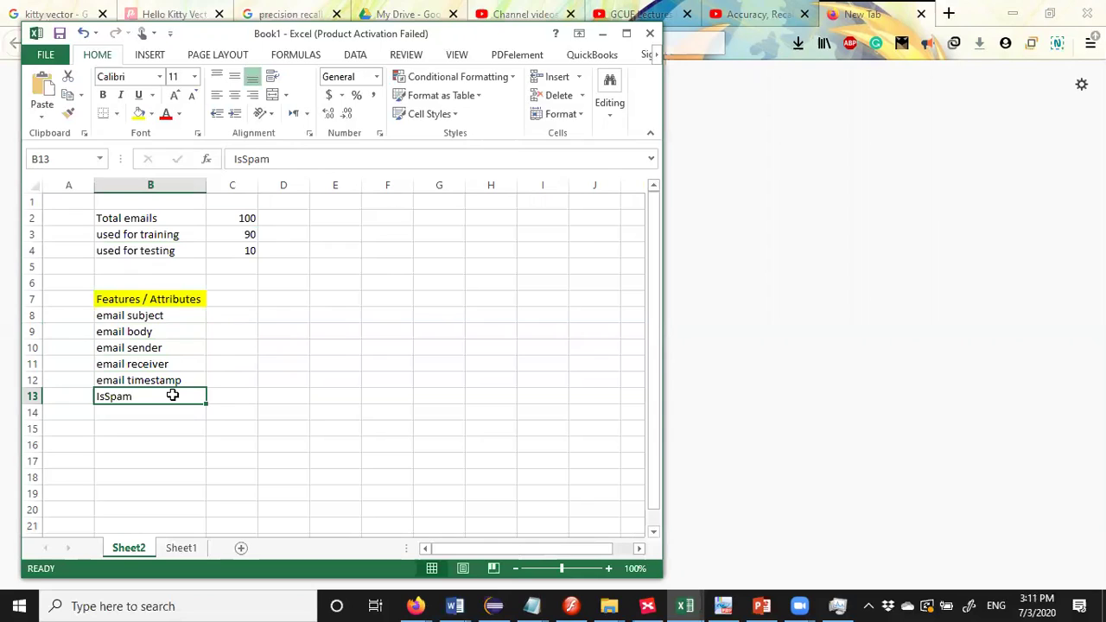
Enter T/F beside the IsSpam attribute in cell C13.
{"action": "left_click", "coordinate": [218, 395]}
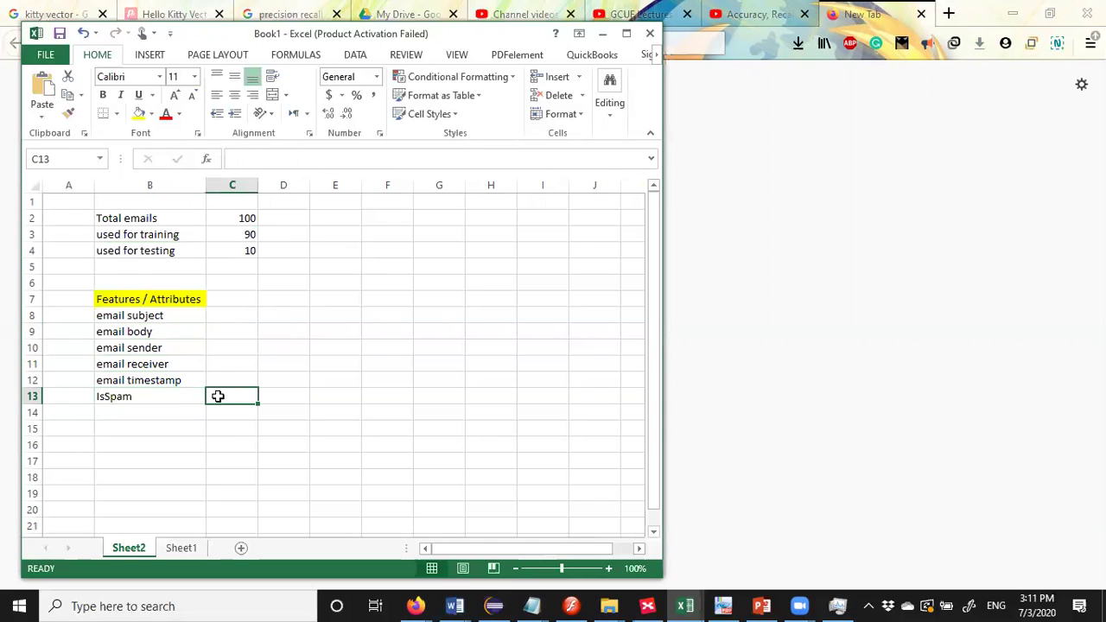
{"action": "type", "text": "T/F"}
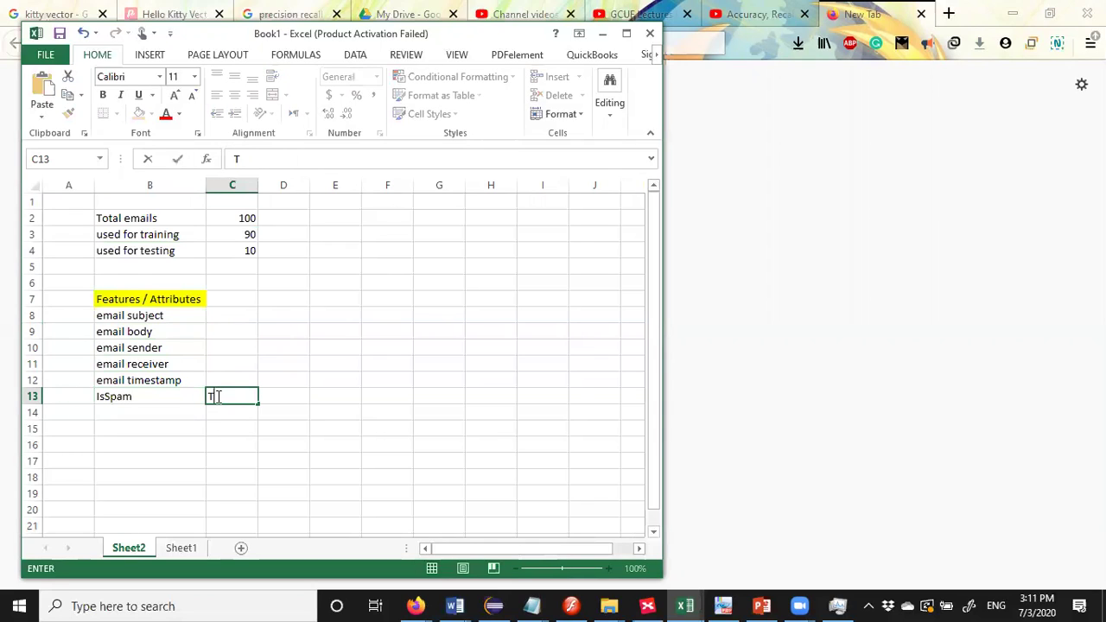
{"action": "left_click", "coordinate": [210, 429]}
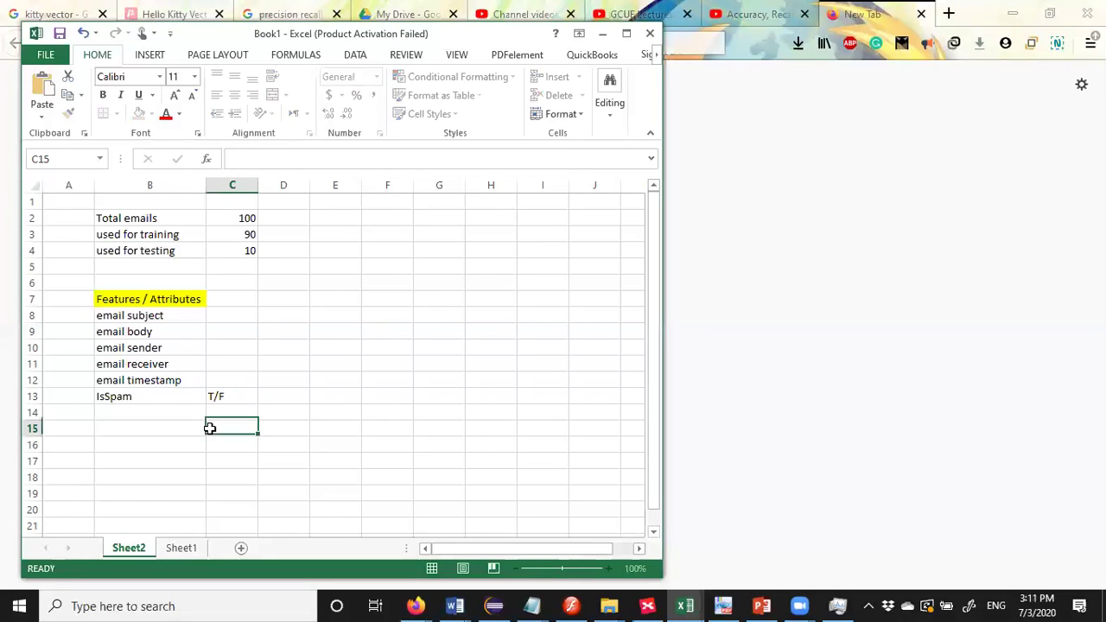
Check the spam label notation on Sheet1, and set the entry beside IsSpam in Sheet2's cell C13 to Y/N.
{"action": "left_click", "coordinate": [180, 549]}
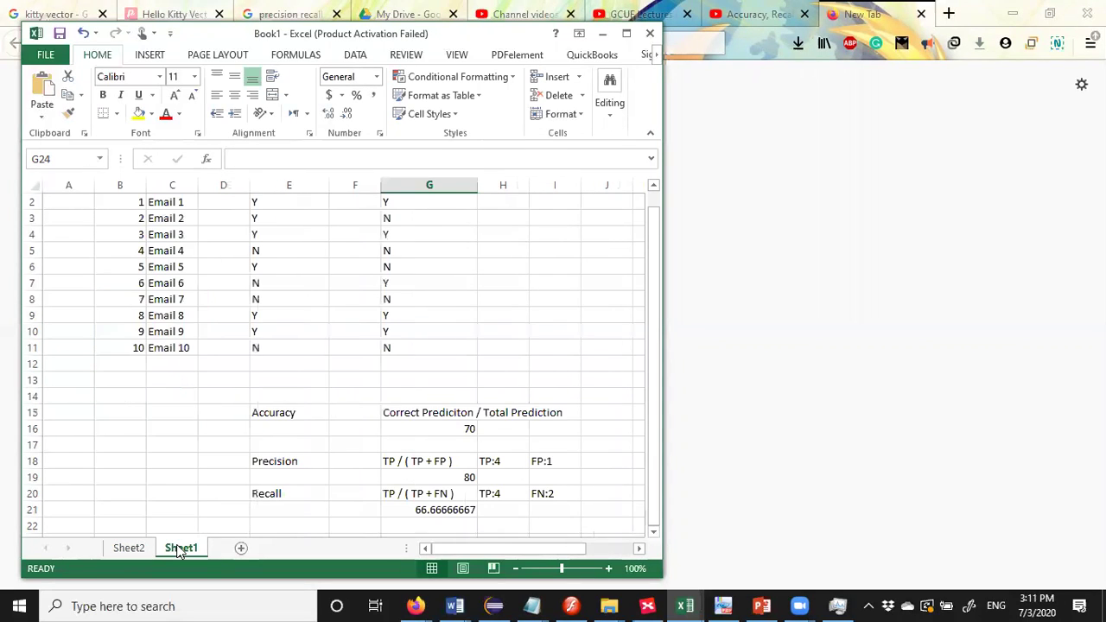
{"action": "left_click", "coordinate": [140, 547]}
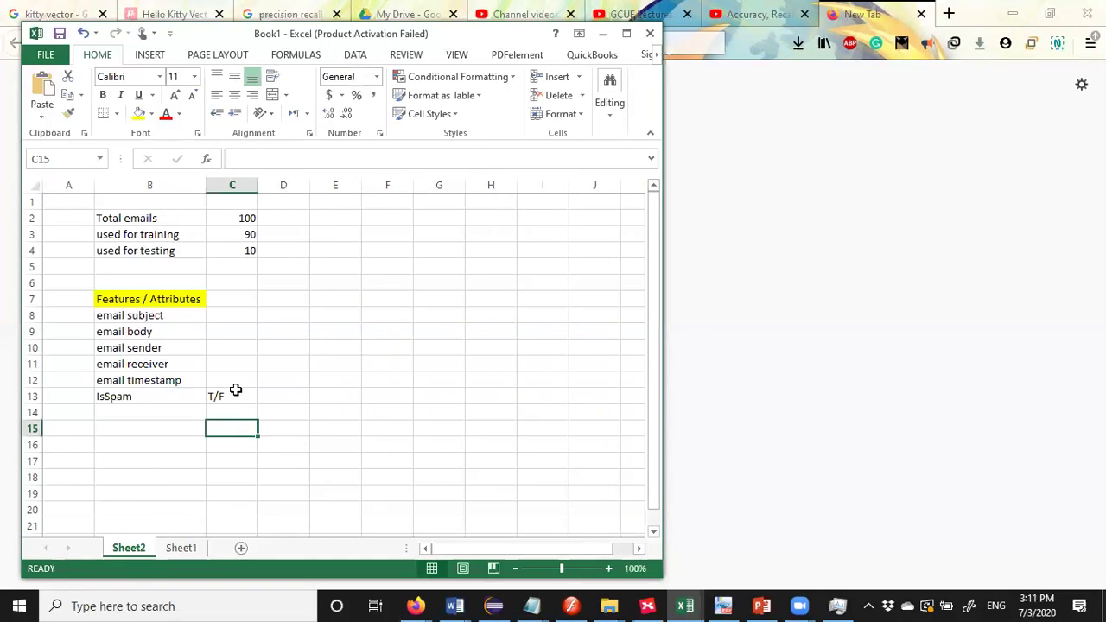
{"action": "left_click", "coordinate": [235, 391]}
{"action": "type", "text": "Y/"}
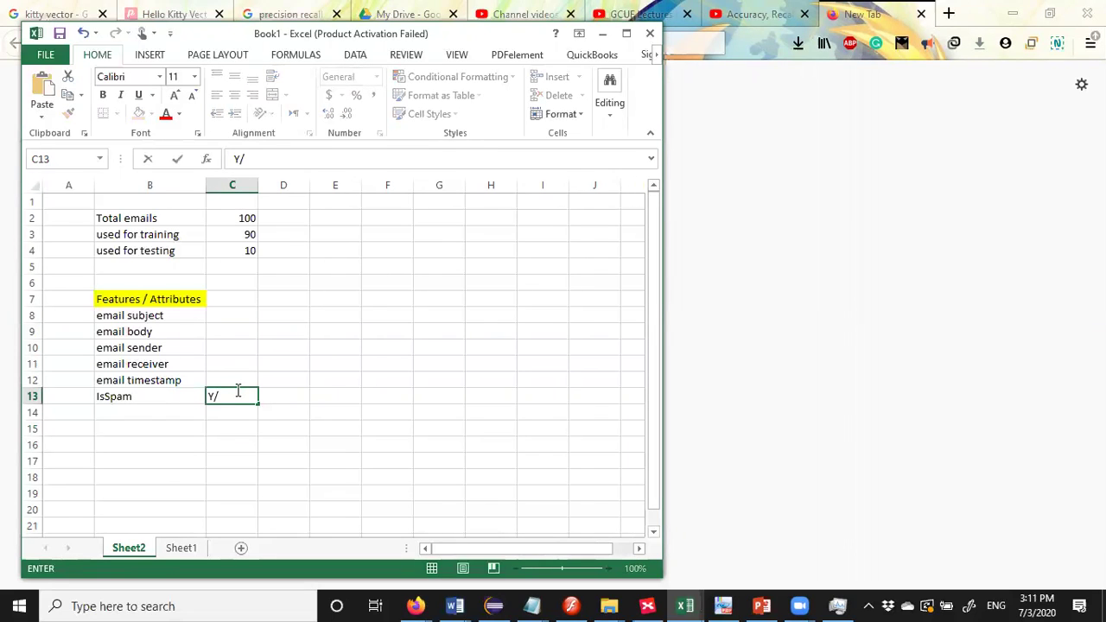
{"action": "type", "text": "N"}
{"action": "key", "text": "Return"}
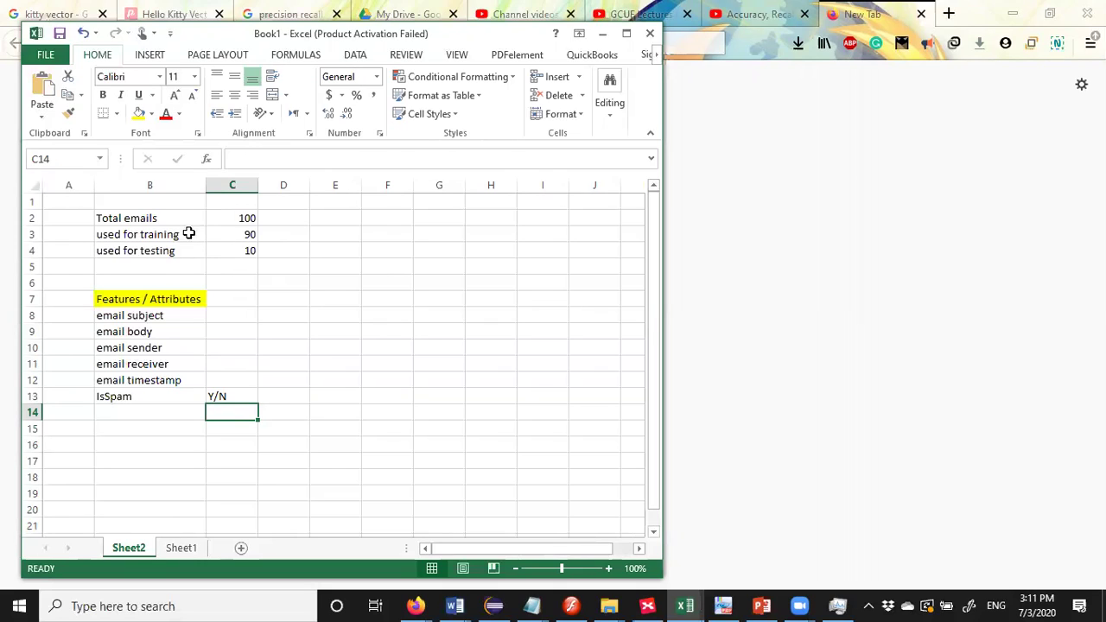
{"action": "left_click", "coordinate": [227, 234]}
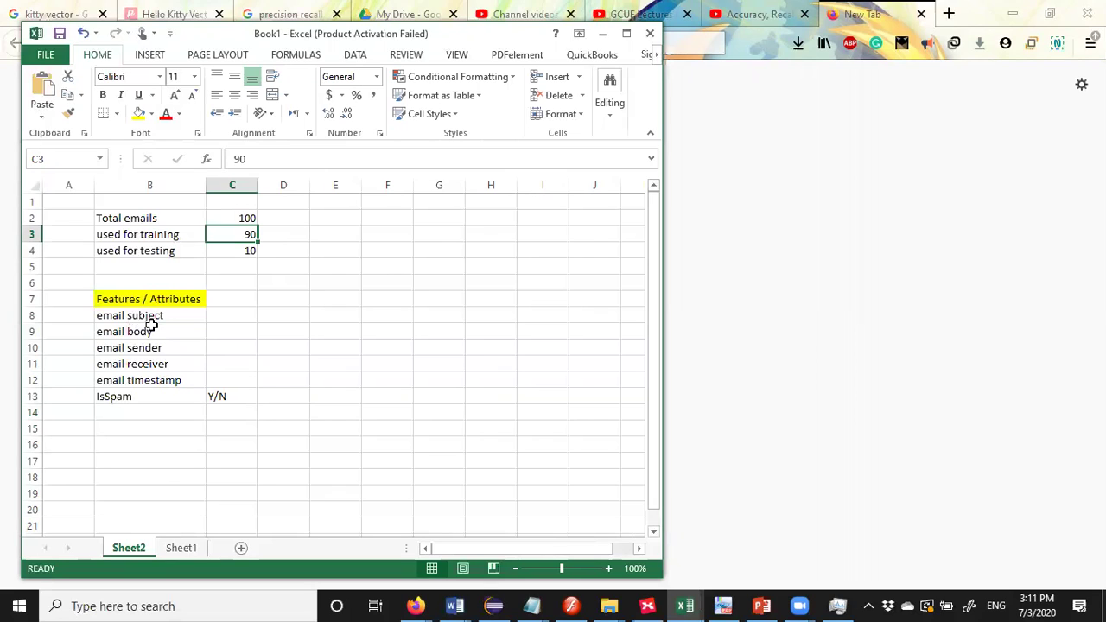
{"action": "left_click", "coordinate": [172, 433]}
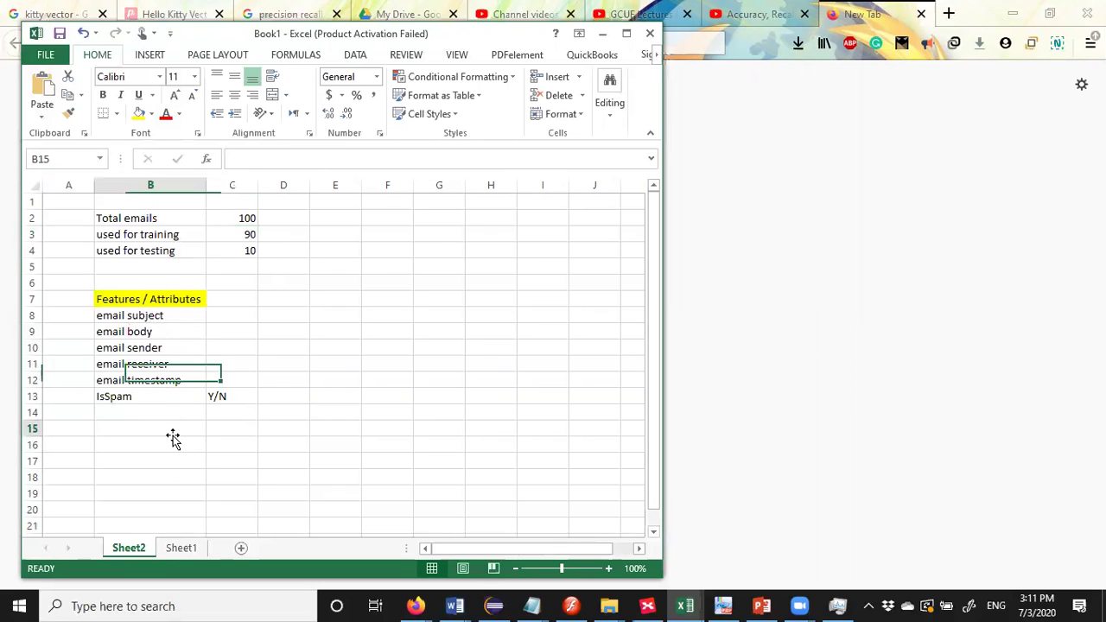
{"action": "left_click", "coordinate": [290, 232]}
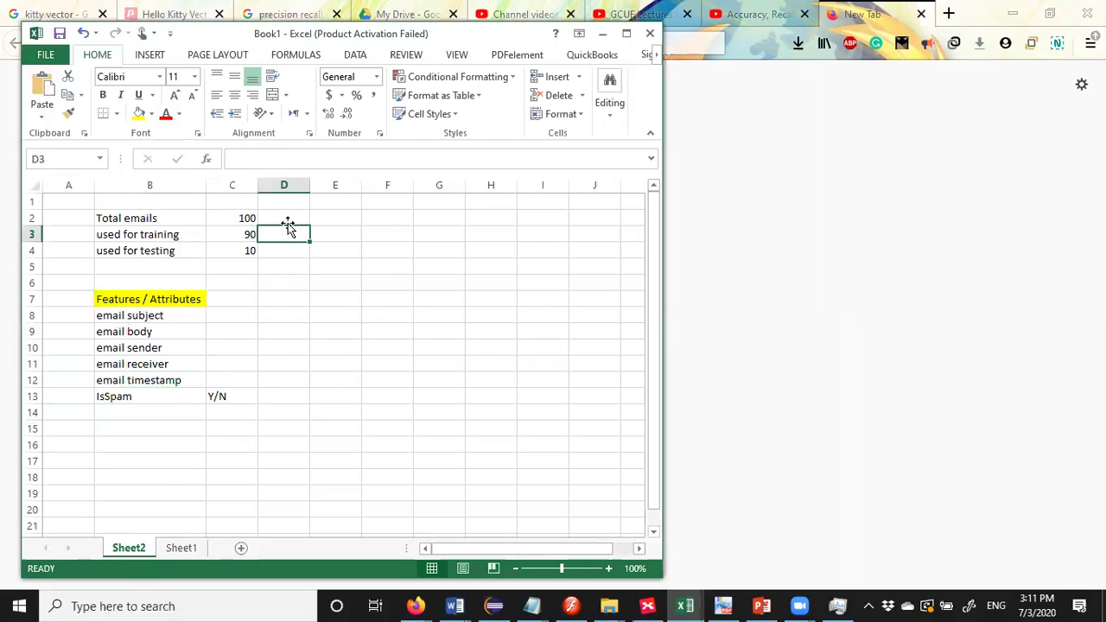
Label the total emails count as Sample size in cell D2 on Sheet2.
{"action": "left_click", "coordinate": [287, 217]}
{"action": "type", "text": "Sample size"}
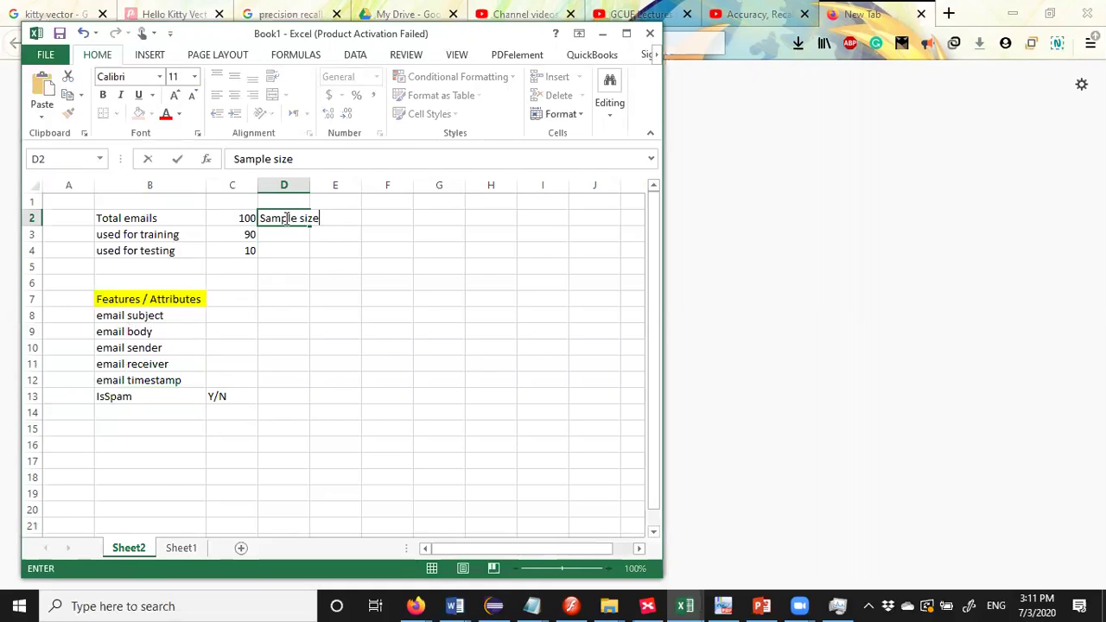
{"action": "left_click", "coordinate": [288, 233]}
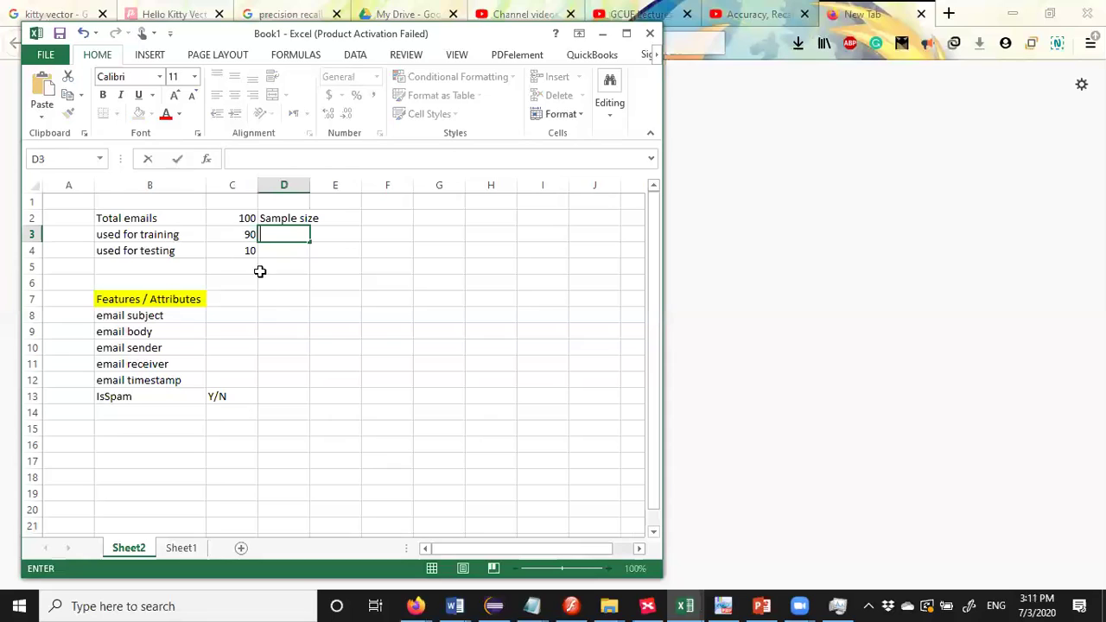
{"action": "left_click", "coordinate": [251, 233]}
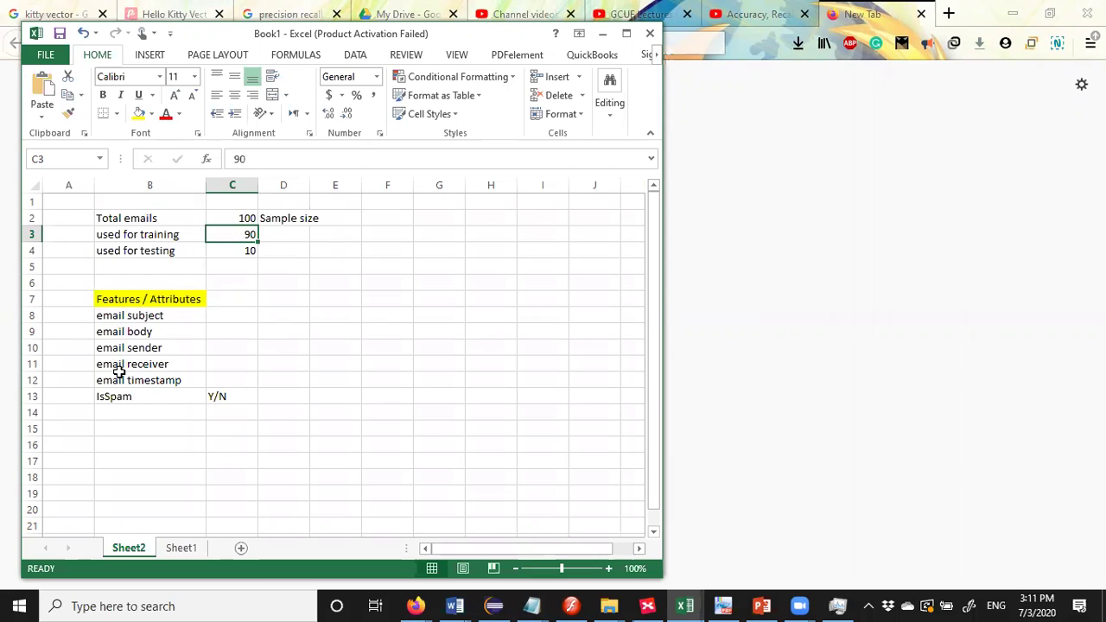
Compare the training and testing counts on Sheet2 with the Email 1 to Email 10 list and Actual: IsSpam column on Sheet1.
{"action": "left_click", "coordinate": [179, 548]}
{"action": "left_click_drag", "start_coordinate": [654, 371], "coordinate": [658, 323]}
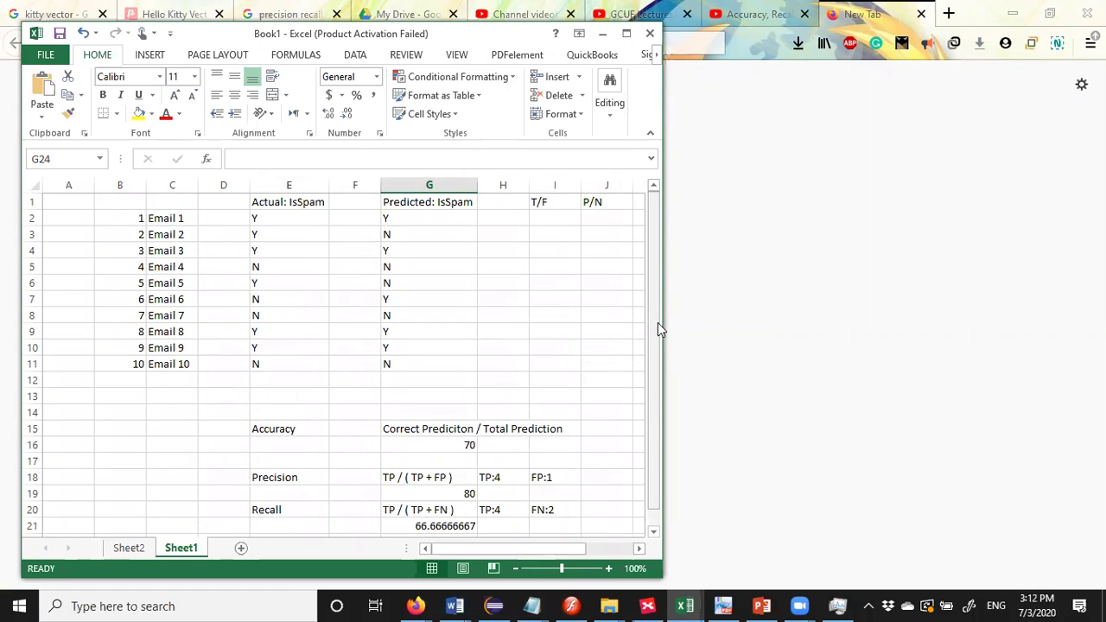
{"action": "left_click", "coordinate": [127, 548]}
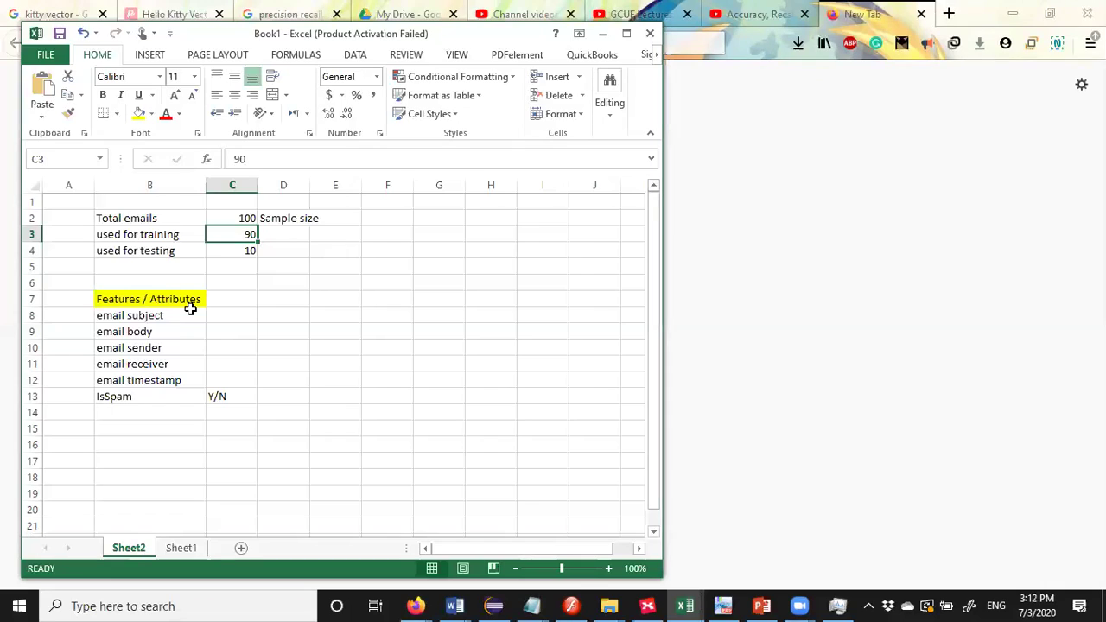
{"action": "left_click", "coordinate": [232, 250]}
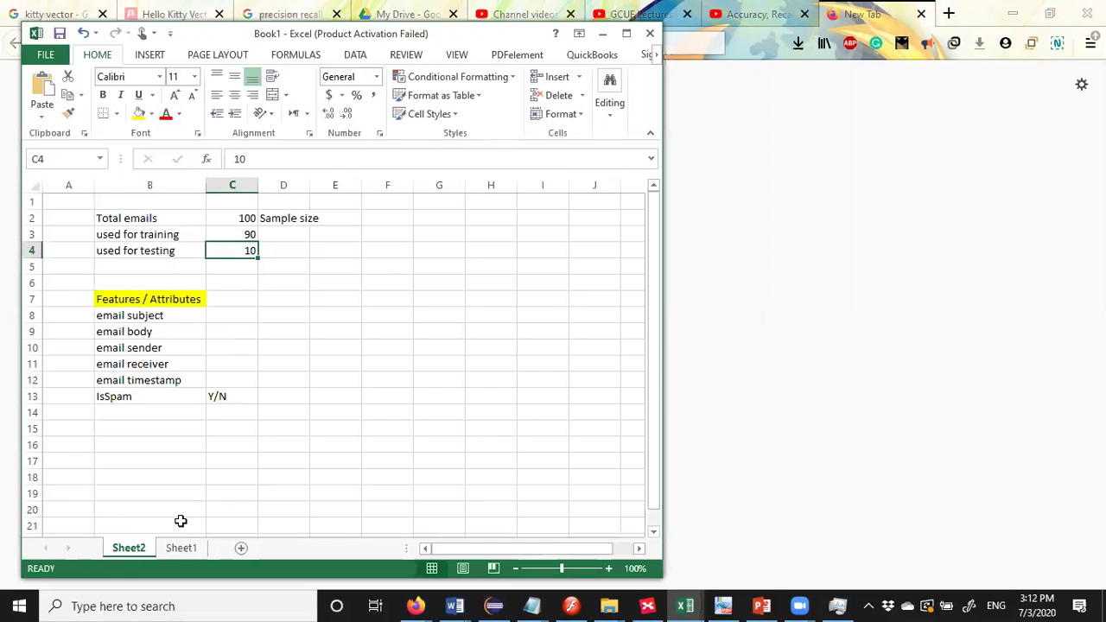
{"action": "left_click", "coordinate": [181, 549]}
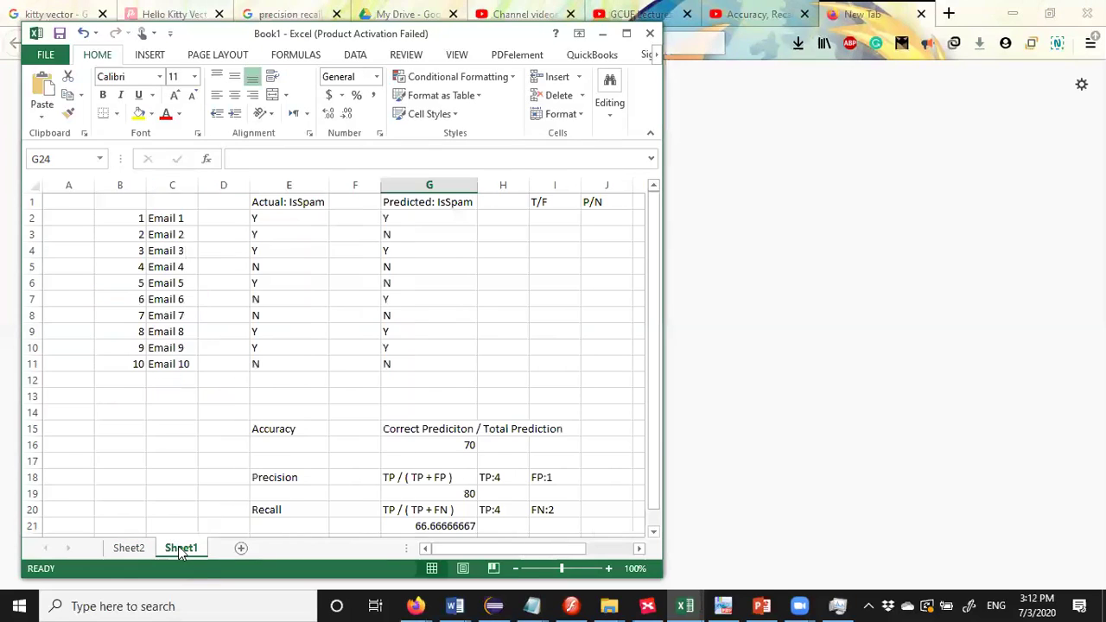
{"action": "left_click", "coordinate": [157, 218]}
{"action": "left_click", "coordinate": [185, 364]}
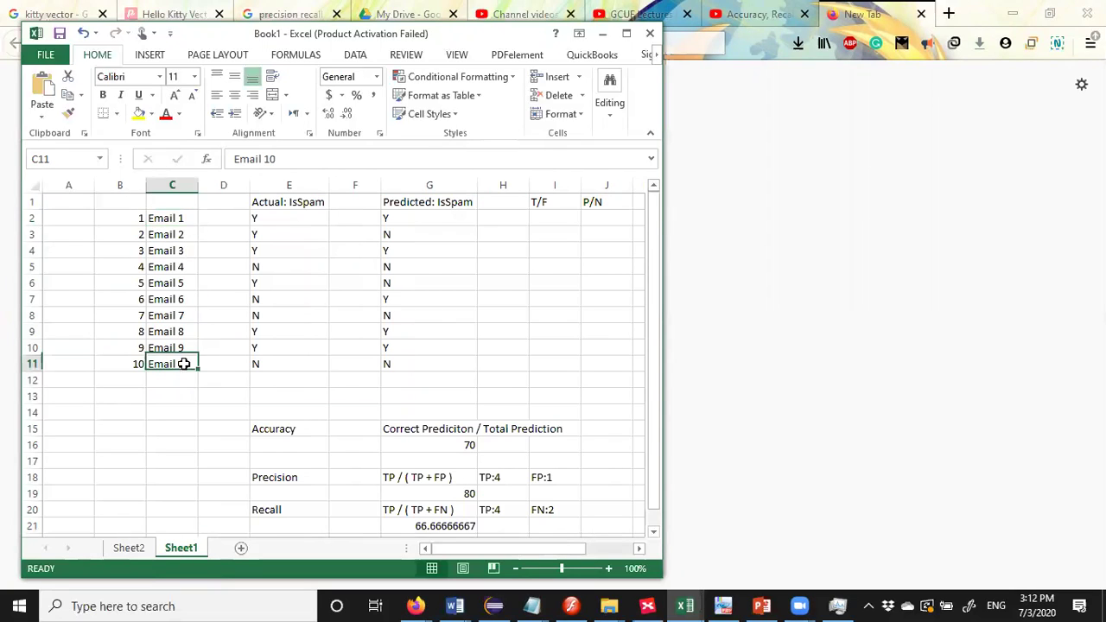
{"action": "left_click", "coordinate": [289, 202]}
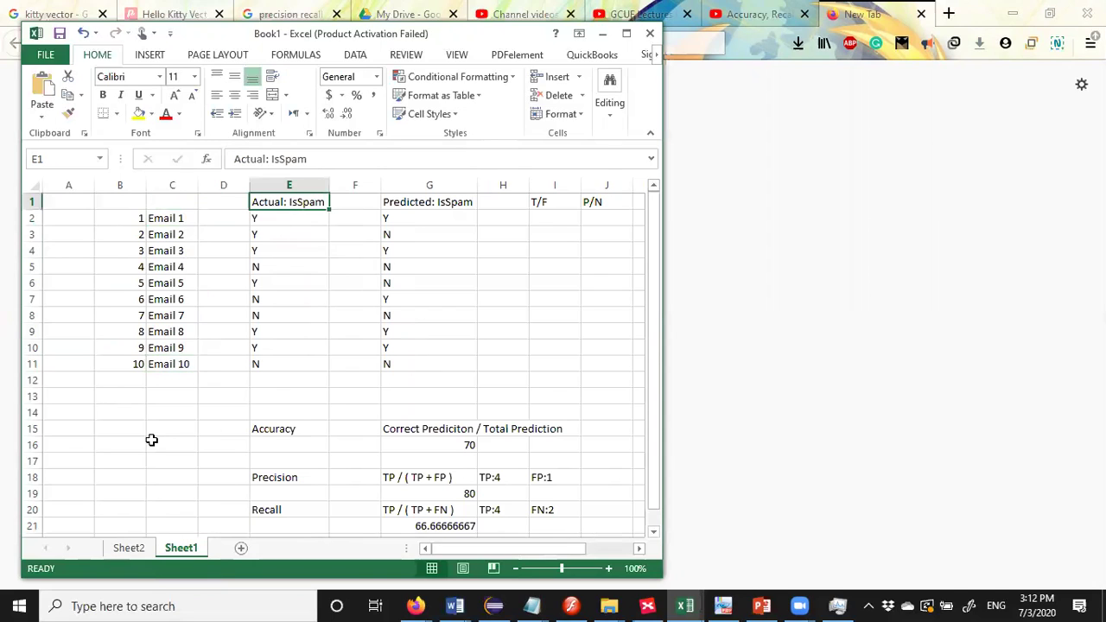
{"action": "left_click", "coordinate": [131, 548]}
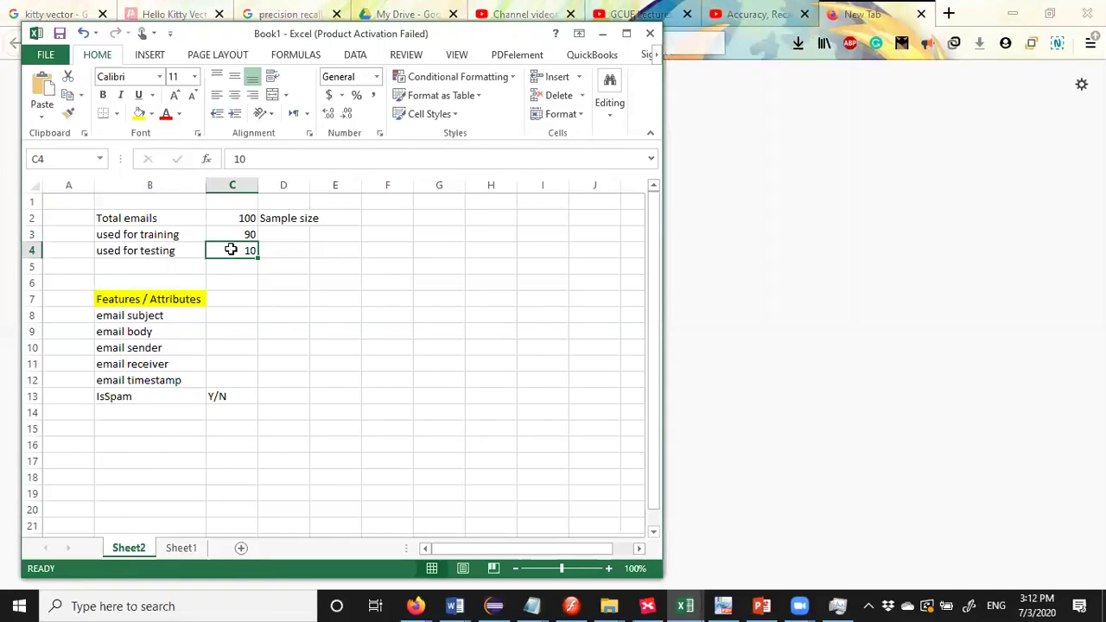
{"action": "left_click", "coordinate": [180, 548]}
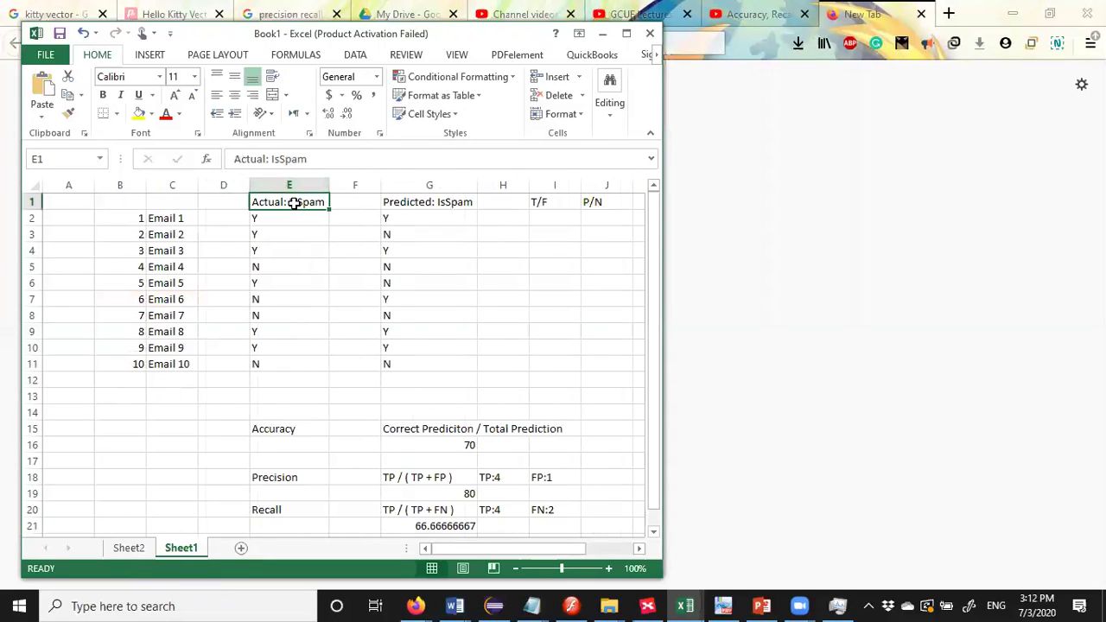
Check each email on Sheet1 against its label in the Actual: IsSpam column, from Email 1 through Email 10.
{"action": "left_click", "coordinate": [207, 221]}
{"action": "left_click", "coordinate": [199, 222]}
{"action": "key", "text": "Right"}
{"action": "key", "text": "Right"}
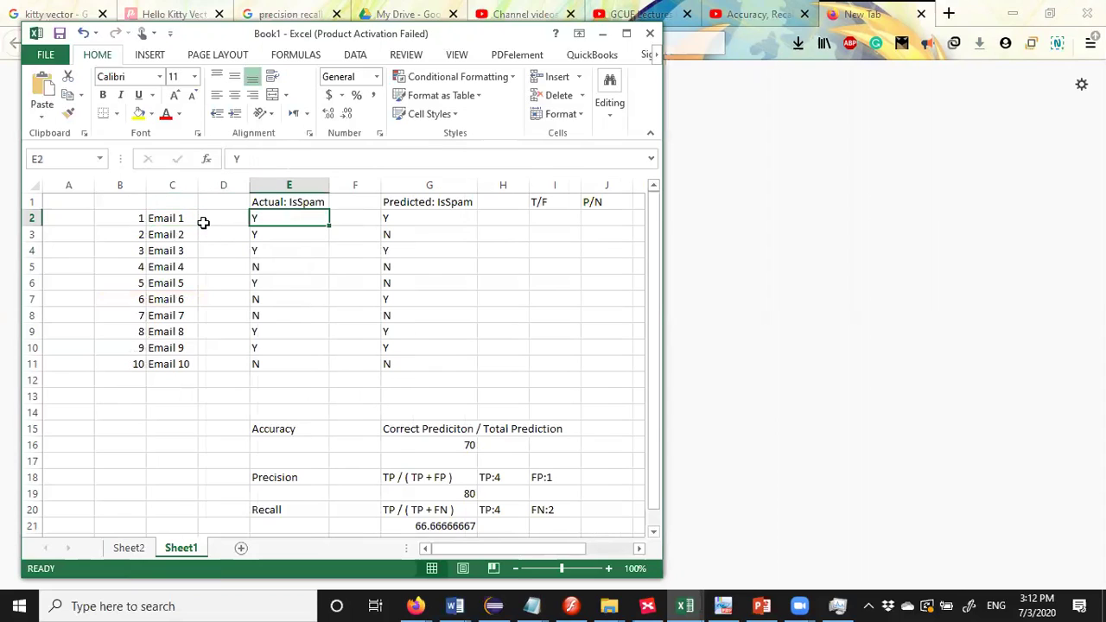
{"action": "key", "text": "Down"}
{"action": "key", "text": "Left"}
{"action": "key", "text": "Left"}
{"action": "key", "text": "Right"}
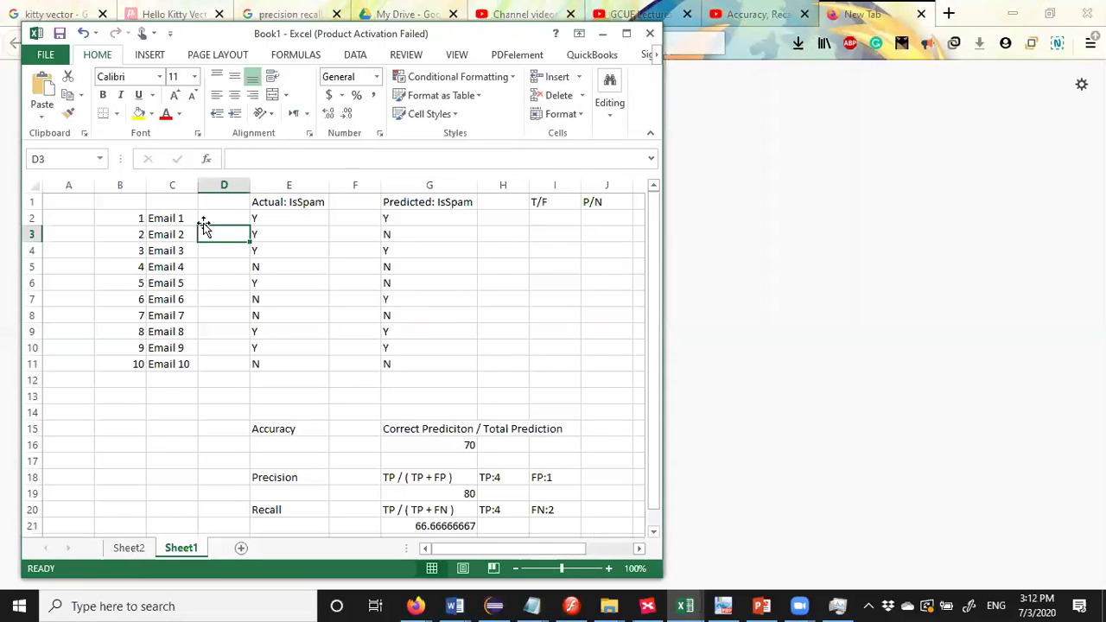
{"action": "key", "text": "Down"}
{"action": "key", "text": "Left"}
{"action": "key", "text": "Right"}
{"action": "key", "text": "Right"}
{"action": "key", "text": "Down"}
{"action": "key", "text": "Left"}
{"action": "key", "text": "Left"}
{"action": "key", "text": "Right"}
{"action": "key", "text": "Right"}
{"action": "key", "text": "Down"}
{"action": "key", "text": "Left"}
{"action": "key", "text": "Left"}
{"action": "key", "text": "Right"}
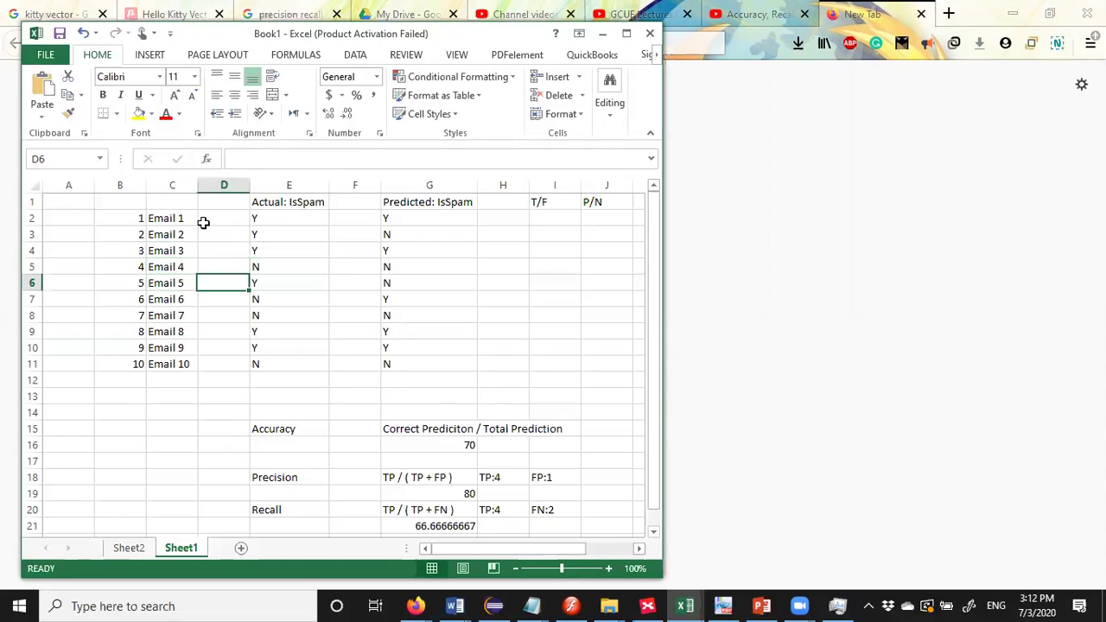
{"action": "key", "text": "Right"}
{"action": "key", "text": "Down"}
{"action": "key", "text": "Left"}
{"action": "key", "text": "Right"}
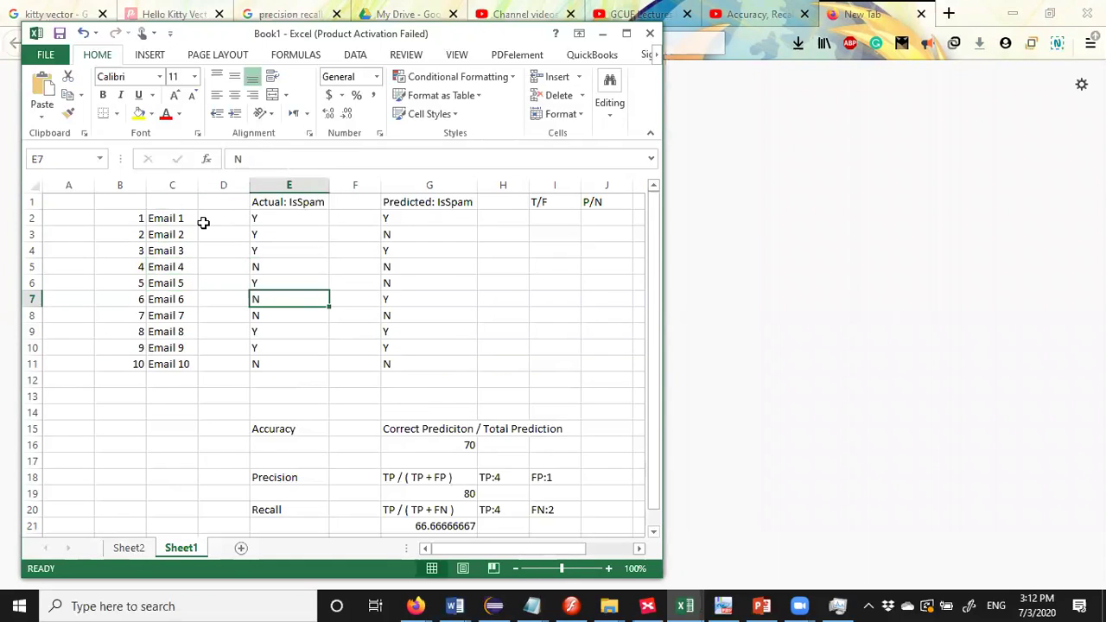
{"action": "key", "text": "Down"}
{"action": "key", "text": "Down"}
{"action": "key", "text": "Down"}
{"action": "key", "text": "Down"}
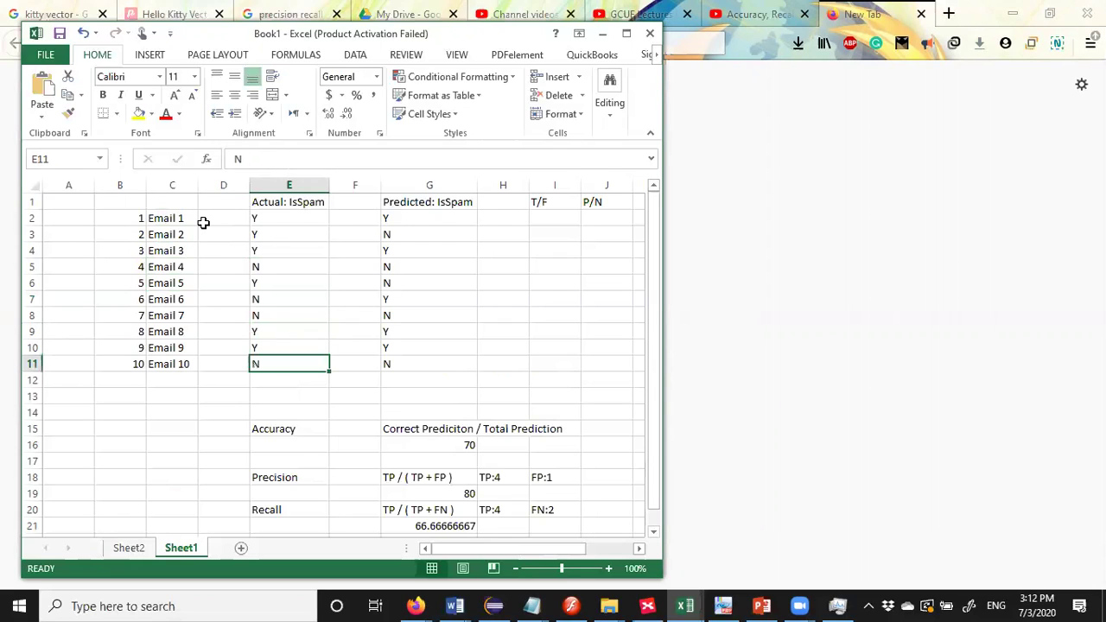
Review the Actual: IsSpam column from its header down, and highlight its labels in E2:E11.
{"action": "left_click", "coordinate": [266, 202]}
{"action": "key", "text": "Down"}
{"action": "key", "text": "Down"}
{"action": "key", "text": "Down"}
{"action": "key", "text": "Down"}
{"action": "key", "text": "Down"}
{"action": "key", "text": "Down"}
{"action": "key", "text": "Down"}
{"action": "key", "text": "Down"}
{"action": "key", "text": "Down"}
{"action": "key", "text": "Down"}
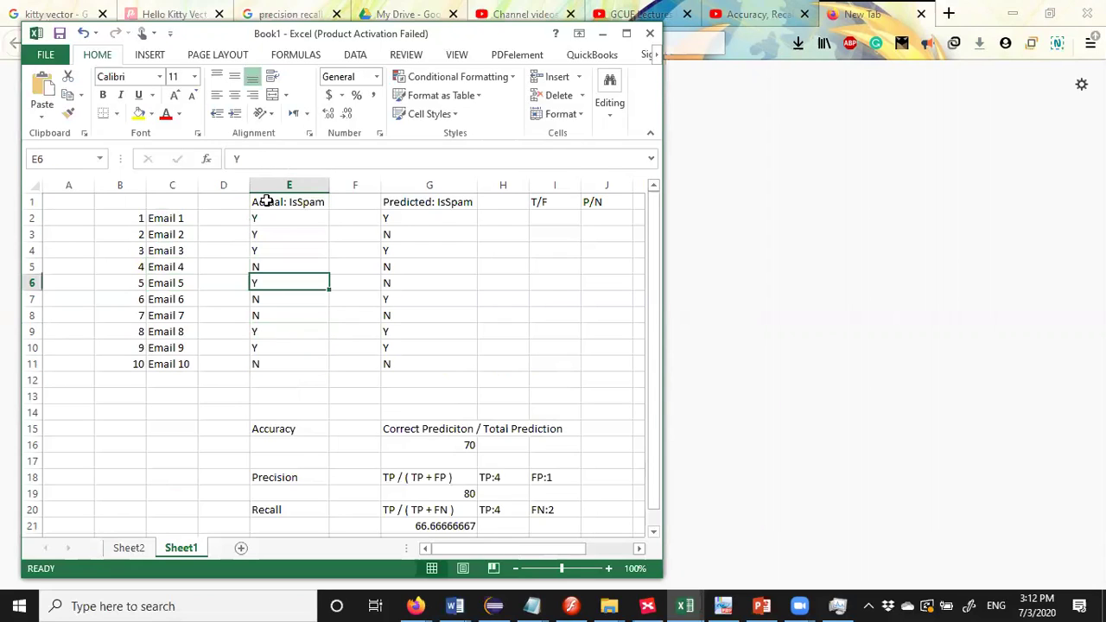
{"action": "key", "text": "Up"}
{"action": "key", "text": "Up"}
{"action": "key", "text": "Up"}
{"action": "key", "text": "Up"}
{"action": "key", "text": "Up"}
{"action": "key", "text": "Up"}
{"action": "key", "text": "Up"}
{"action": "key", "text": "Up"}
{"action": "key", "text": "Up"}
{"action": "key", "text": "Up"}
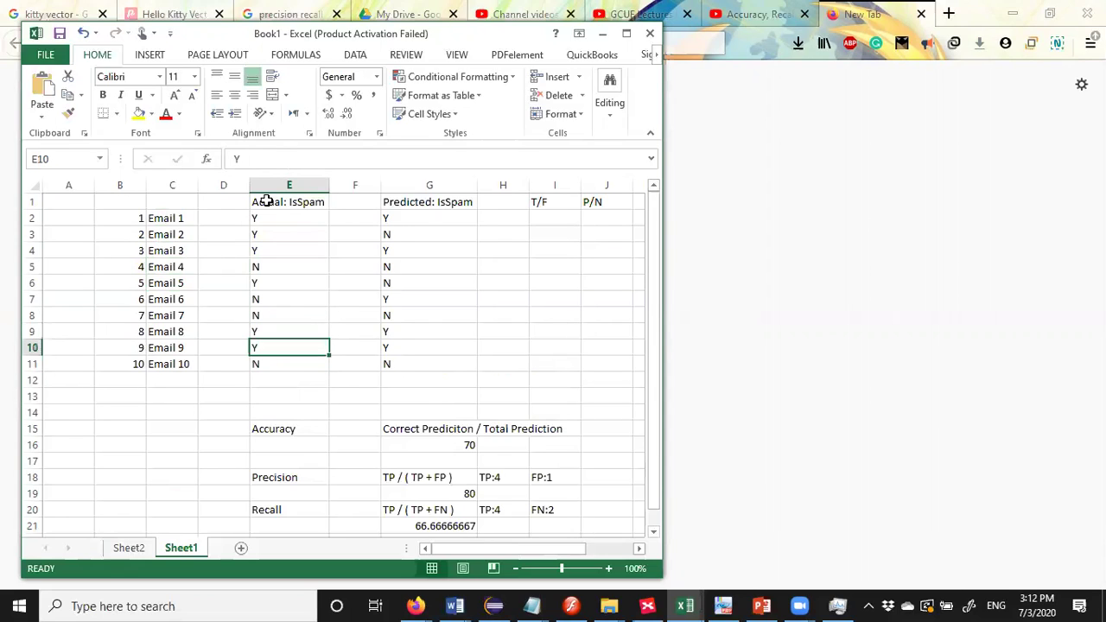
{"action": "left_click", "coordinate": [270, 215]}
{"action": "left_click_drag", "start_coordinate": [270, 215], "coordinate": [309, 363]}
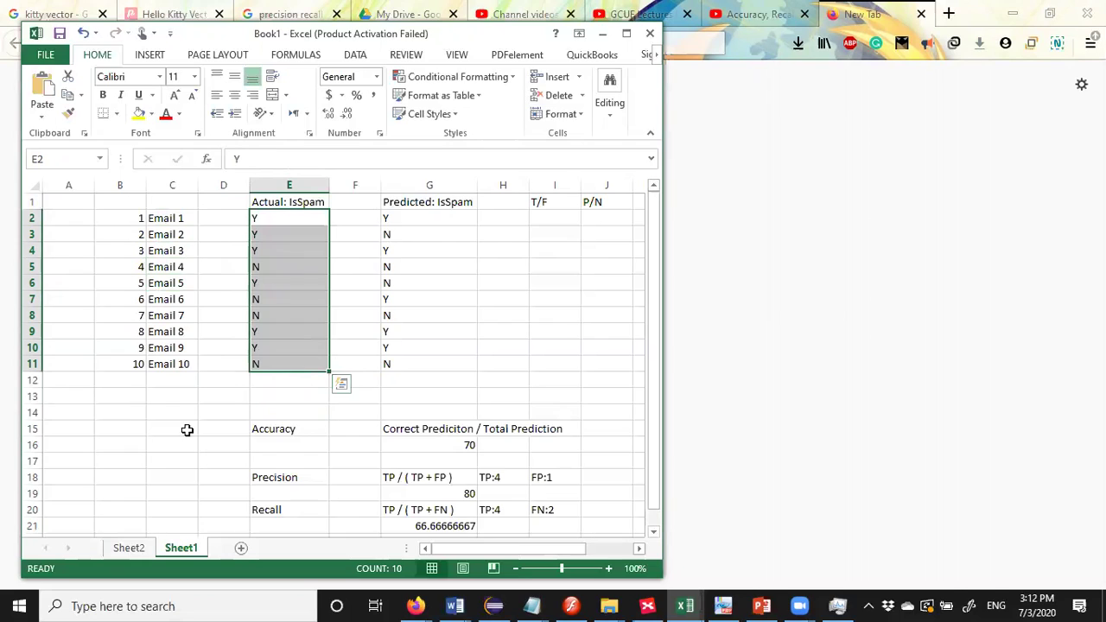
Examine the Features / Attributes list on Sheet2, with and without the IsSpam attribute.
{"action": "left_click", "coordinate": [128, 549]}
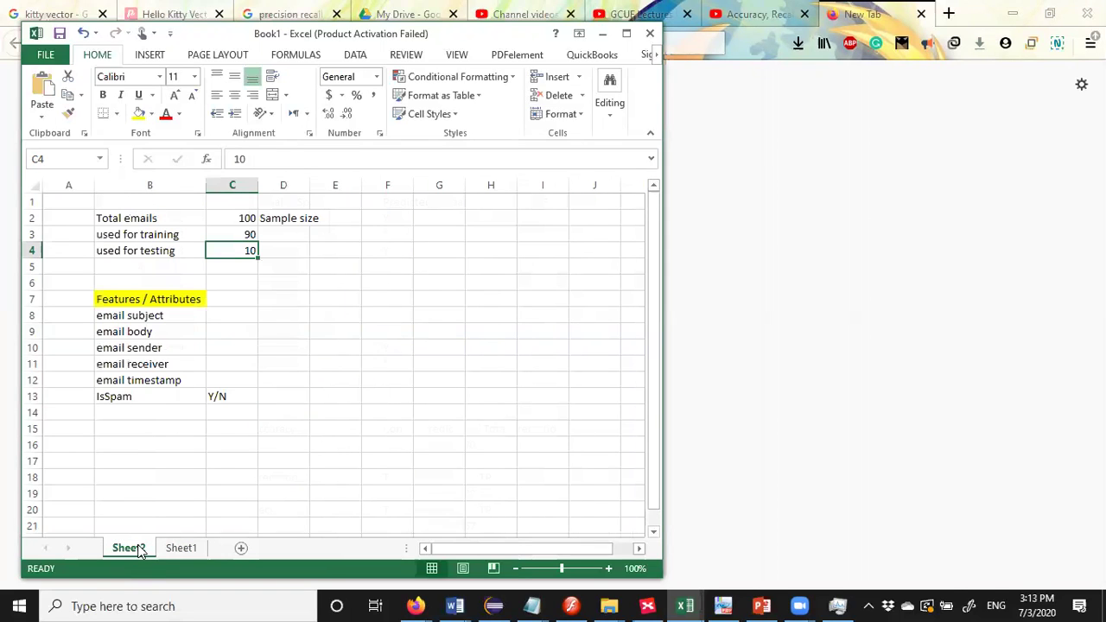
{"action": "left_click", "coordinate": [137, 315]}
{"action": "key", "text": "shift+Down"}
{"action": "key", "text": "shift+Down"}
{"action": "key", "text": "shift+Down"}
{"action": "key", "text": "shift+Down"}
{"action": "key", "text": "shift+Down"}
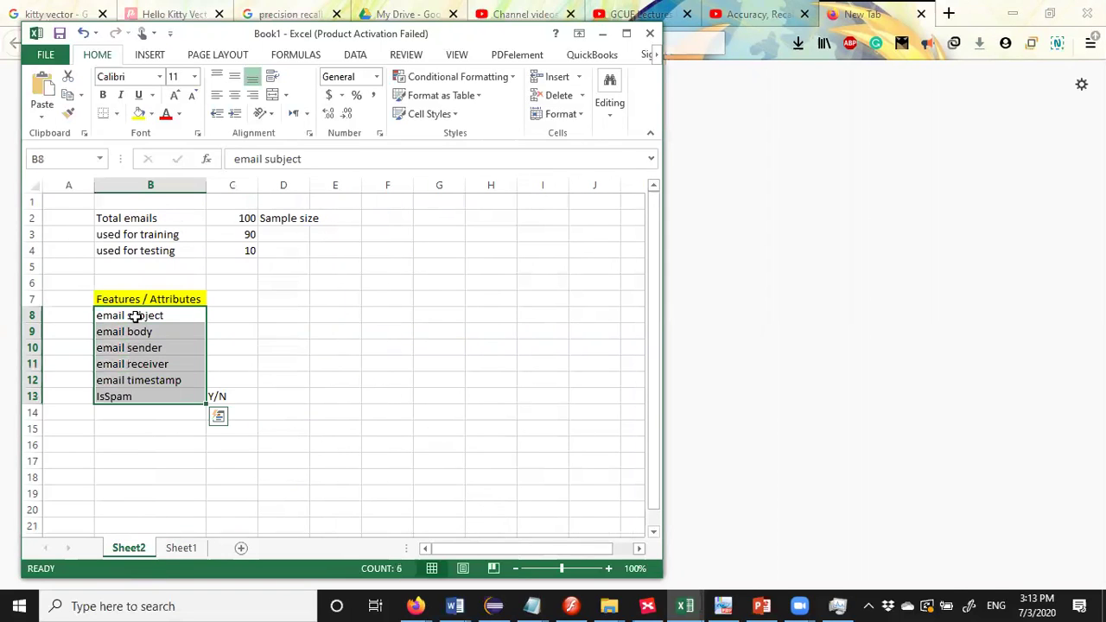
{"action": "key", "text": "Up"}
{"action": "left_click", "coordinate": [136, 315]}
{"action": "key", "text": "shift+Down"}
{"action": "key", "text": "shift+Down"}
{"action": "key", "text": "shift+Down"}
{"action": "key", "text": "shift+Down"}
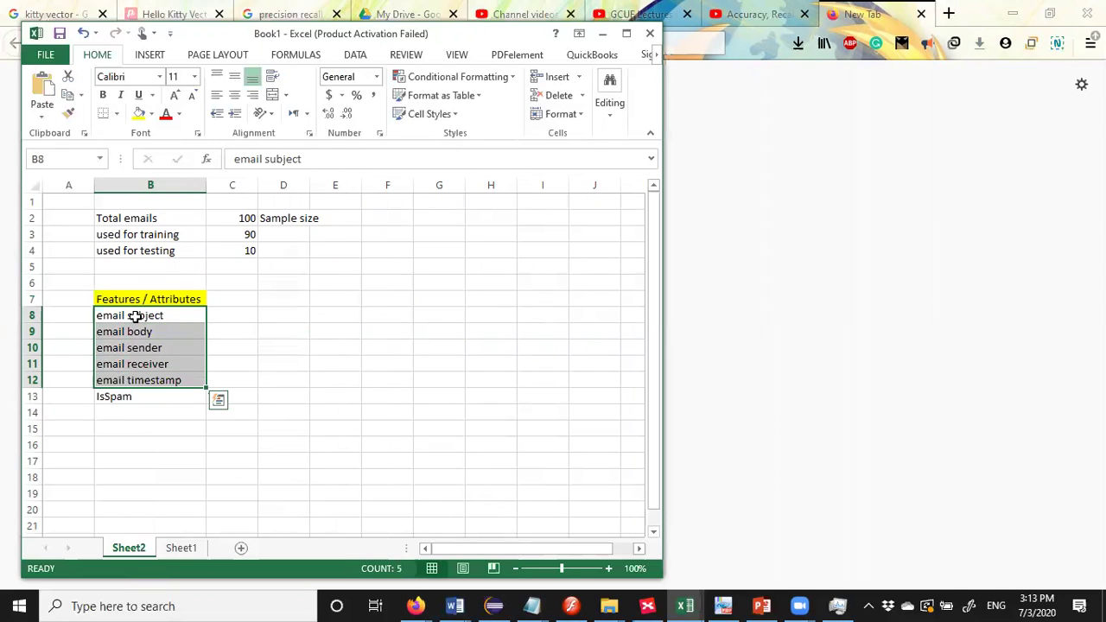
{"action": "left_click", "coordinate": [195, 431]}
{"action": "key", "text": "Up"}
{"action": "key", "text": "Up"}
{"action": "key", "text": "Up"}
{"action": "key", "text": "Up"}
{"action": "key", "text": "Up"}
{"action": "key", "text": "Up"}
{"action": "key", "text": "Up"}
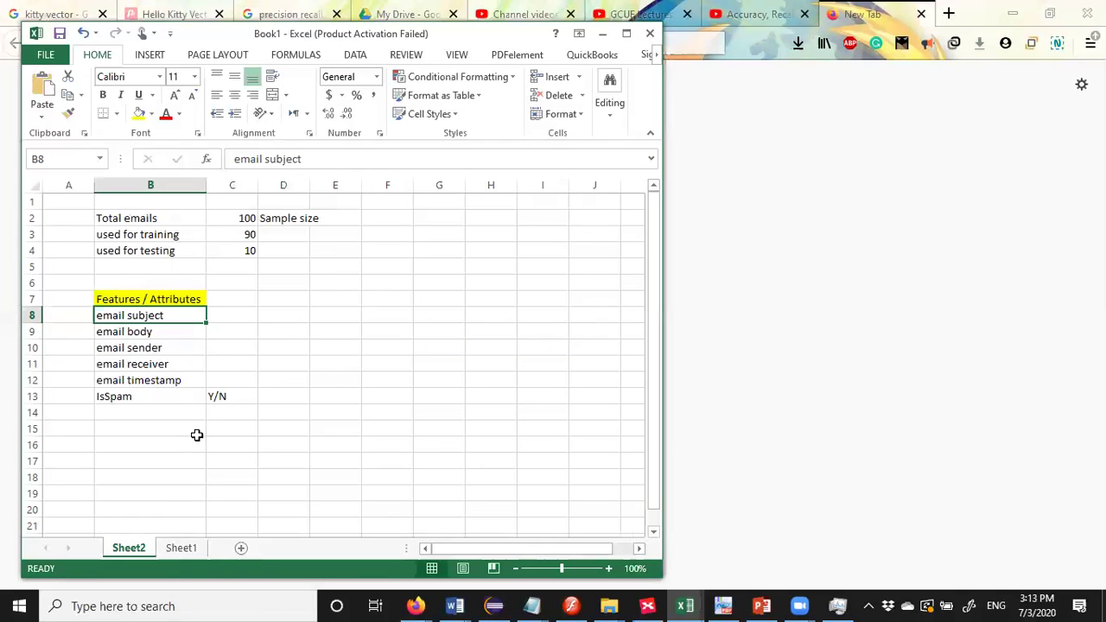
Review the training email count in C3 and highlight the attributes together with the Y/N spam label in B8:C13.
{"action": "left_click", "coordinate": [233, 234]}
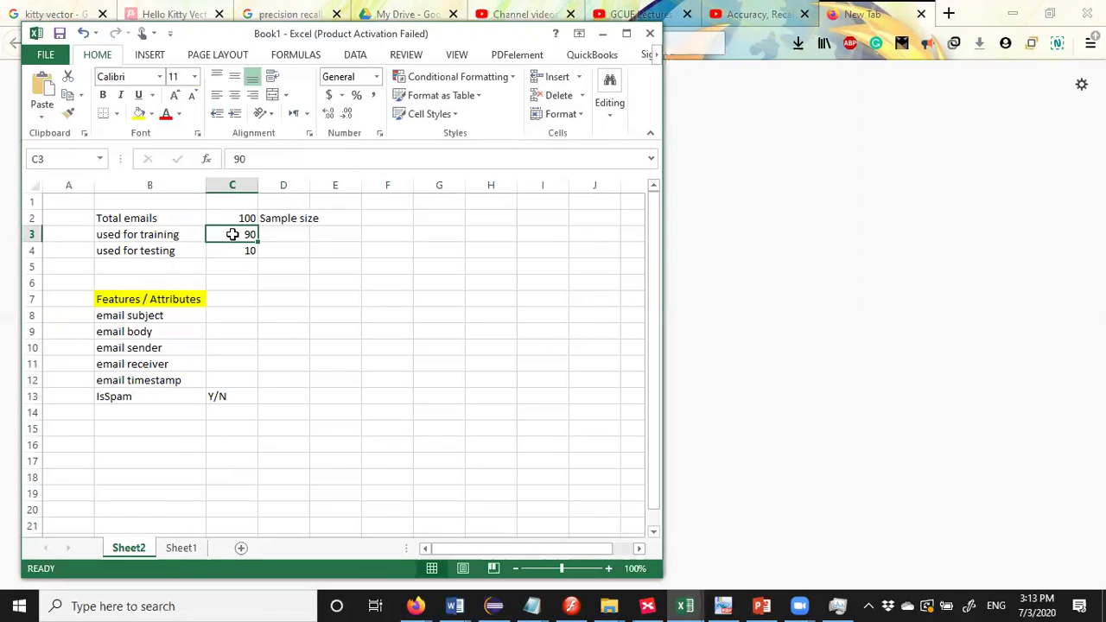
{"action": "left_click", "coordinate": [117, 317]}
{"action": "key", "text": "shift+Down"}
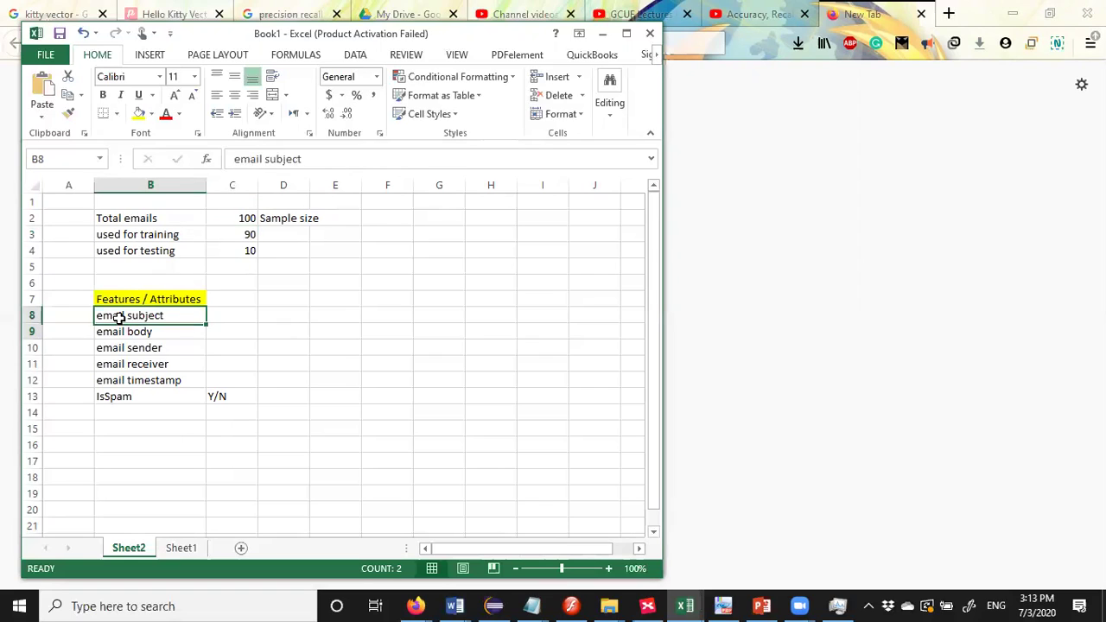
{"action": "key", "text": "shift+Down"}
{"action": "key", "text": "shift+Down"}
{"action": "key", "text": "shift+Down"}
{"action": "key", "text": "shift+Down"}
{"action": "key", "text": "shift+Right"}
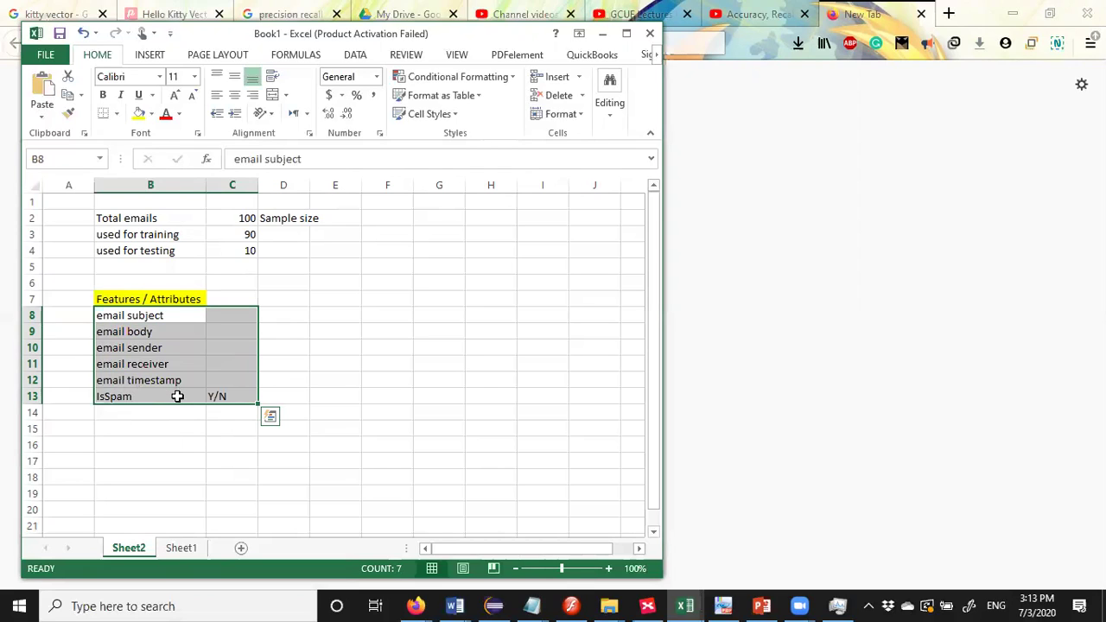
Compare the attributes from email subject to email timestamp in B8:B12 on Sheet2 with the Actual: IsSpam column on Sheet1.
{"action": "left_click", "coordinate": [182, 498]}
{"action": "left_click", "coordinate": [130, 317]}
{"action": "left_click_drag", "start_coordinate": [135, 351], "coordinate": [181, 375]}
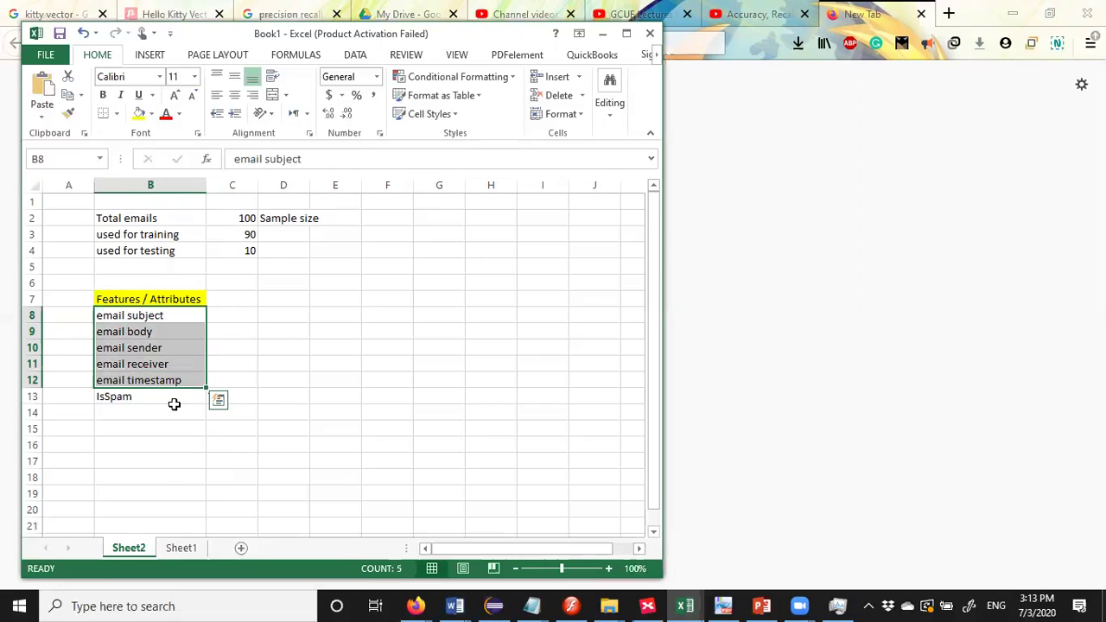
{"action": "left_click", "coordinate": [181, 548]}
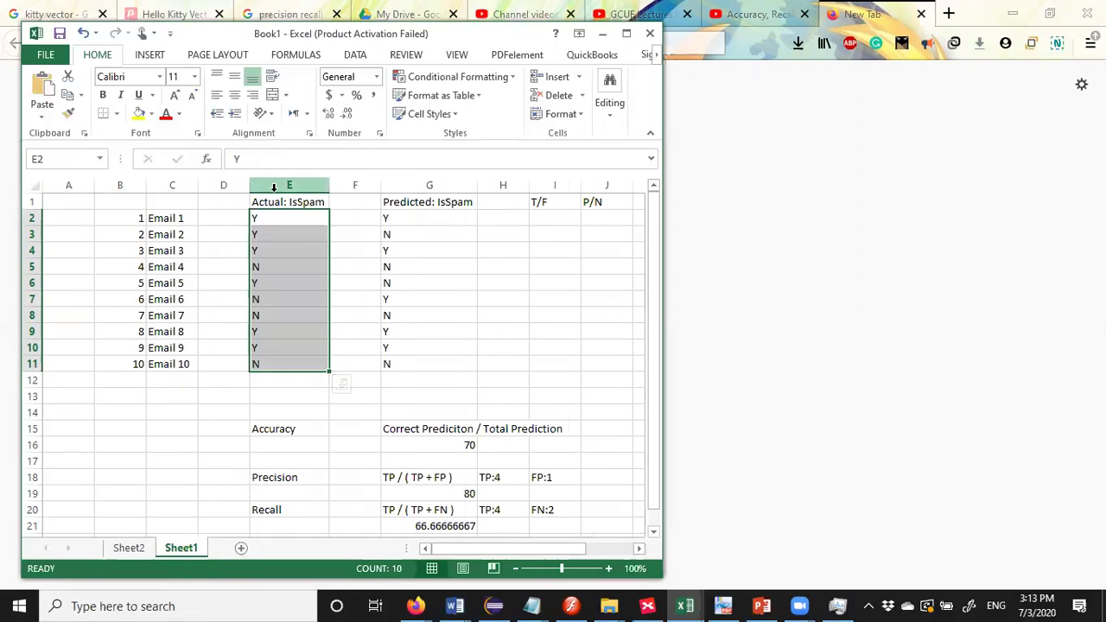
{"action": "left_click_drag", "start_coordinate": [276, 204], "coordinate": [281, 361]}
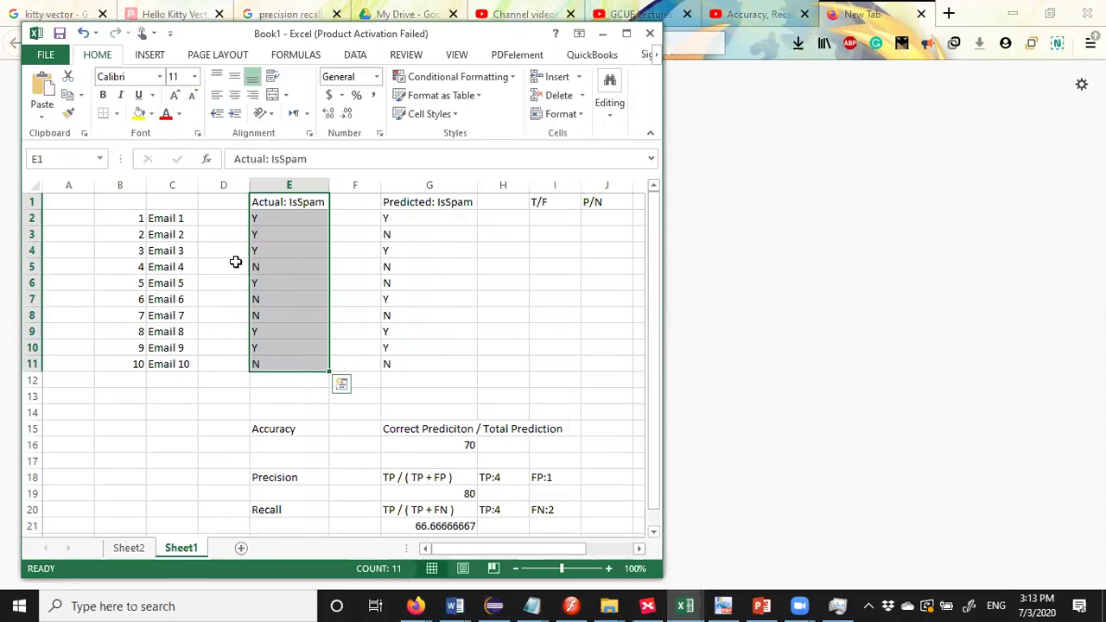
{"action": "left_click", "coordinate": [126, 549]}
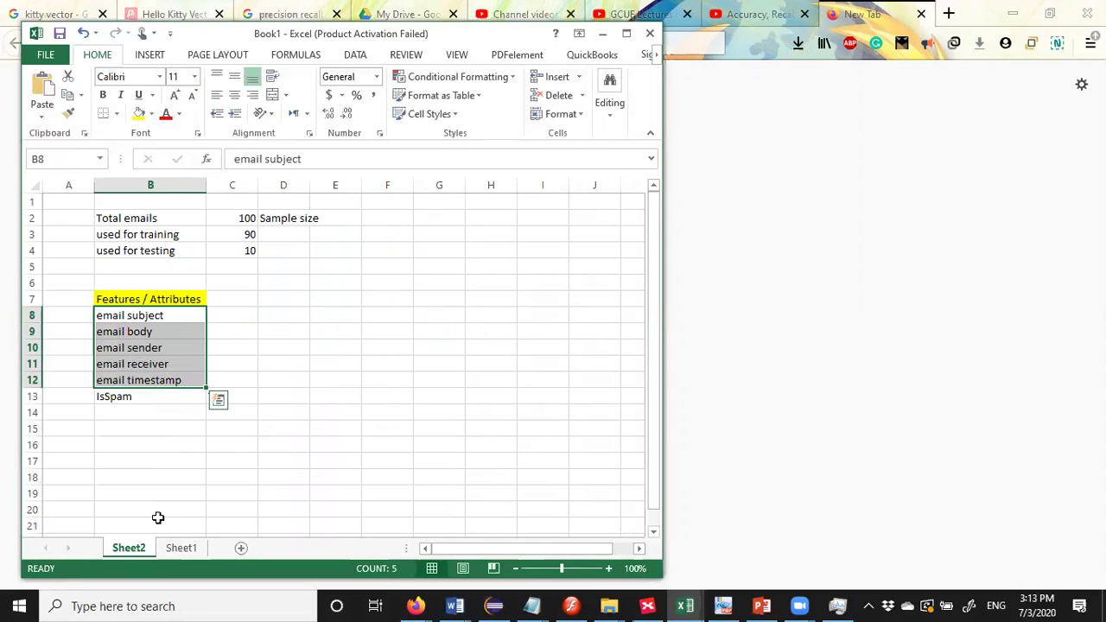
Compare the actual and predicted IsSpam labels of Email 1 and Email 2 on Sheet1.
{"action": "left_click", "coordinate": [179, 550]}
{"action": "left_click", "coordinate": [380, 217]}
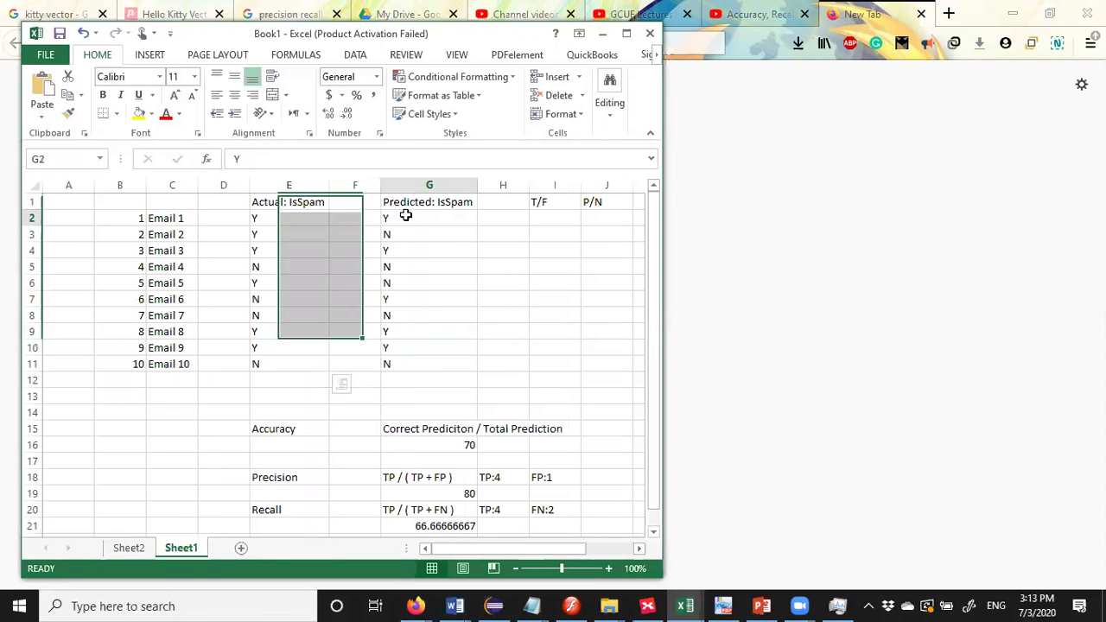
{"action": "key", "text": "Left"}
{"action": "key", "text": "Left"}
{"action": "key", "text": "Left"}
{"action": "key", "text": "Right"}
{"action": "key", "text": "Right"}
{"action": "key", "text": "Right"}
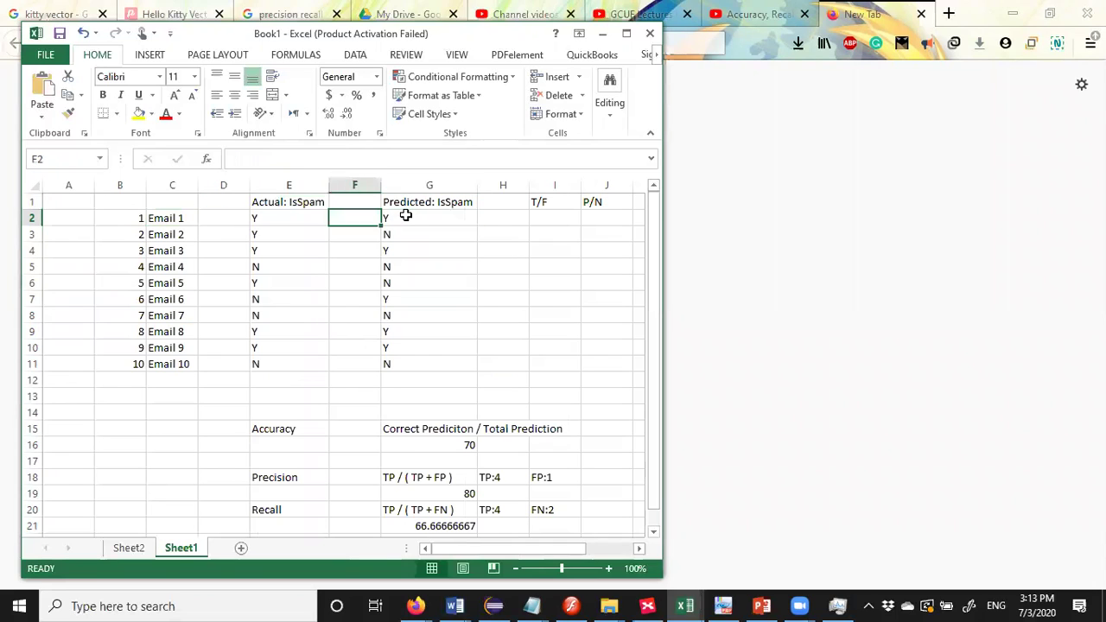
{"action": "key", "text": "Right"}
{"action": "key", "text": "Down"}
{"action": "key", "text": "Left"}
{"action": "key", "text": "Left"}
{"action": "key", "text": "Left"}
{"action": "key", "text": "Left"}
{"action": "key", "text": "Right"}
{"action": "key", "text": "Right"}
{"action": "key", "text": "Right"}
{"action": "key", "text": "Right"}
Review the Predicted: IsSpam labels from Email 3 down to Email 10, and revisit the column's first and last labels.
{"action": "key", "text": "Down"}
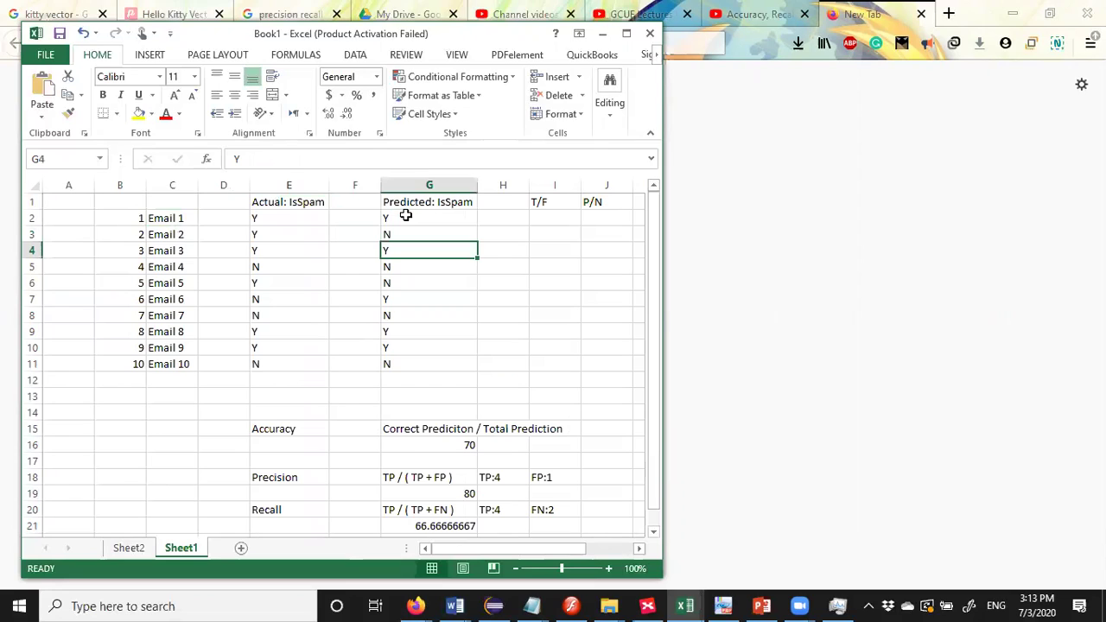
{"action": "key", "text": "Down"}
{"action": "key", "text": "Down"}
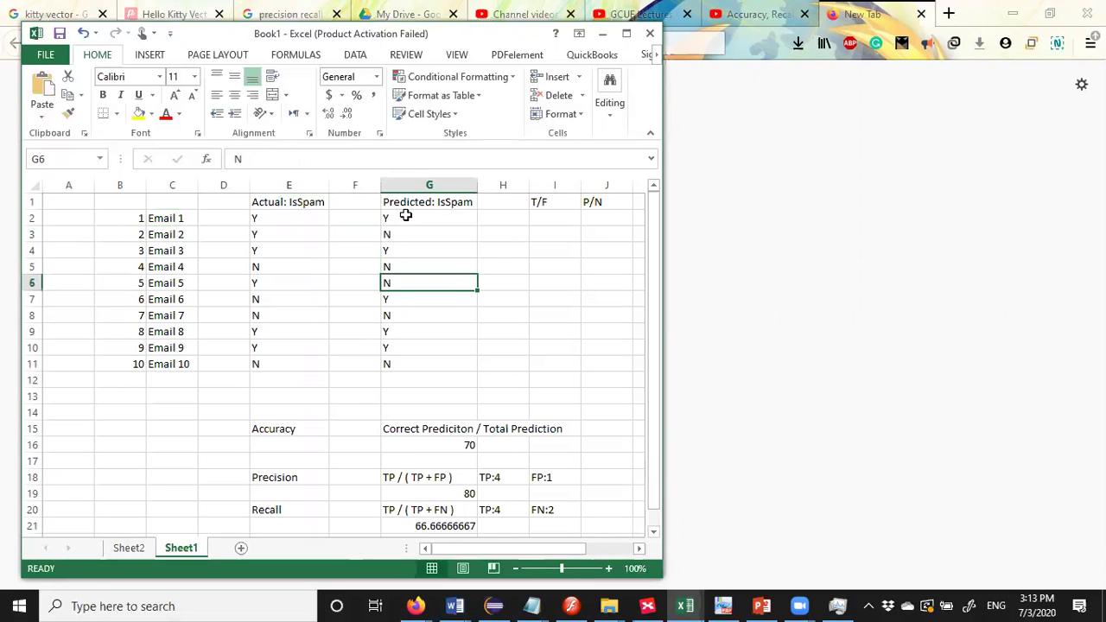
{"action": "key", "text": "Down"}
{"action": "key", "text": "Down"}
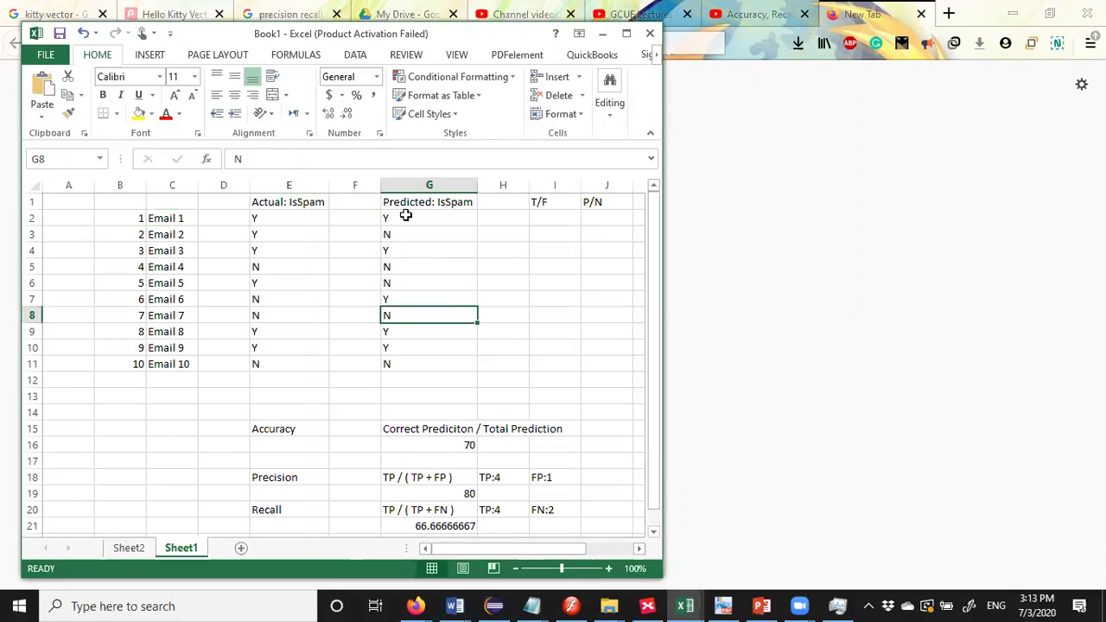
{"action": "key", "text": "Down"}
{"action": "key", "text": "Down"}
{"action": "key", "text": "Down"}
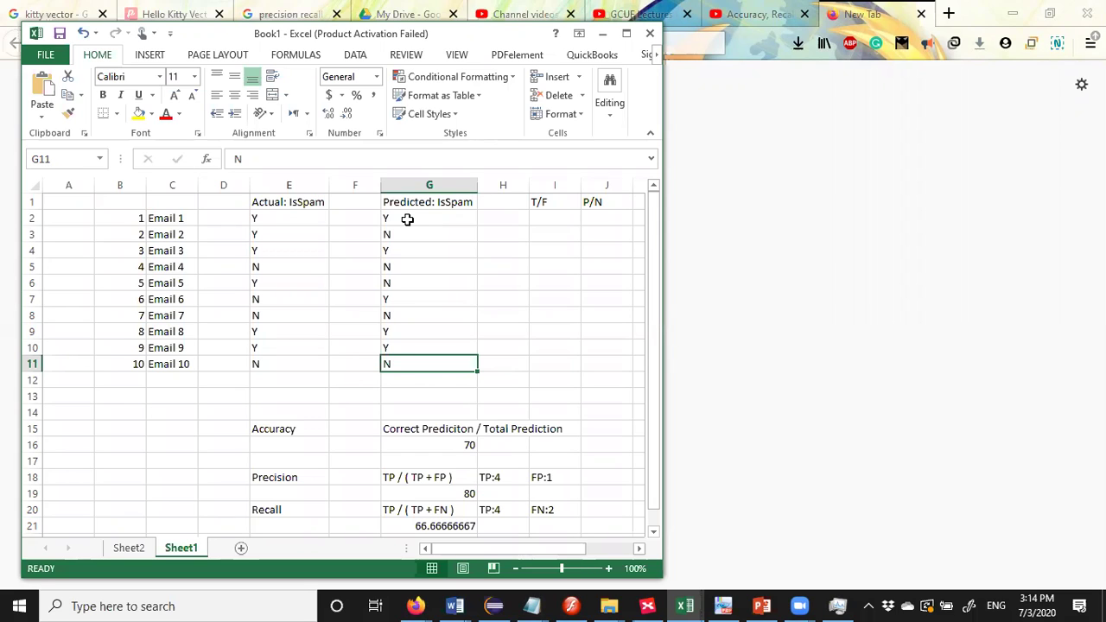
{"action": "left_click", "coordinate": [420, 218]}
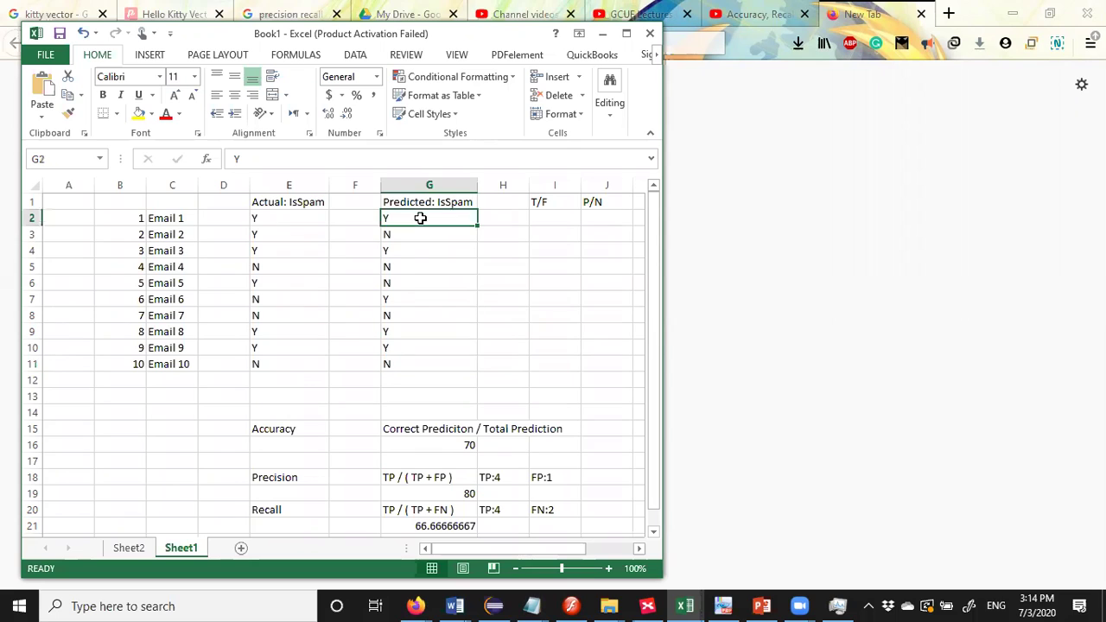
{"action": "left_click", "coordinate": [425, 360]}
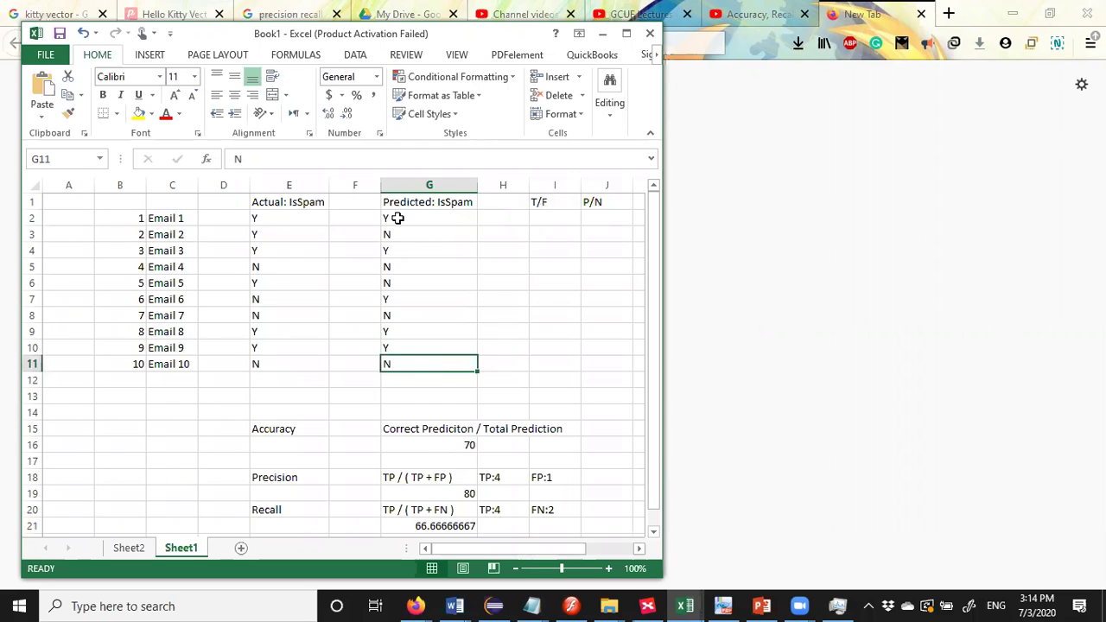
{"action": "key", "text": "Up"}
{"action": "key", "text": "Up"}
{"action": "key", "text": "Up"}
{"action": "key", "text": "Up"}
{"action": "key", "text": "Up"}
{"action": "key", "text": "Up"}
{"action": "key", "text": "Up"}
{"action": "key", "text": "Up"}
{"action": "key", "text": "Up"}
{"action": "key", "text": "Right"}
{"action": "key", "text": "Right"}
{"action": "key", "text": "Right"}
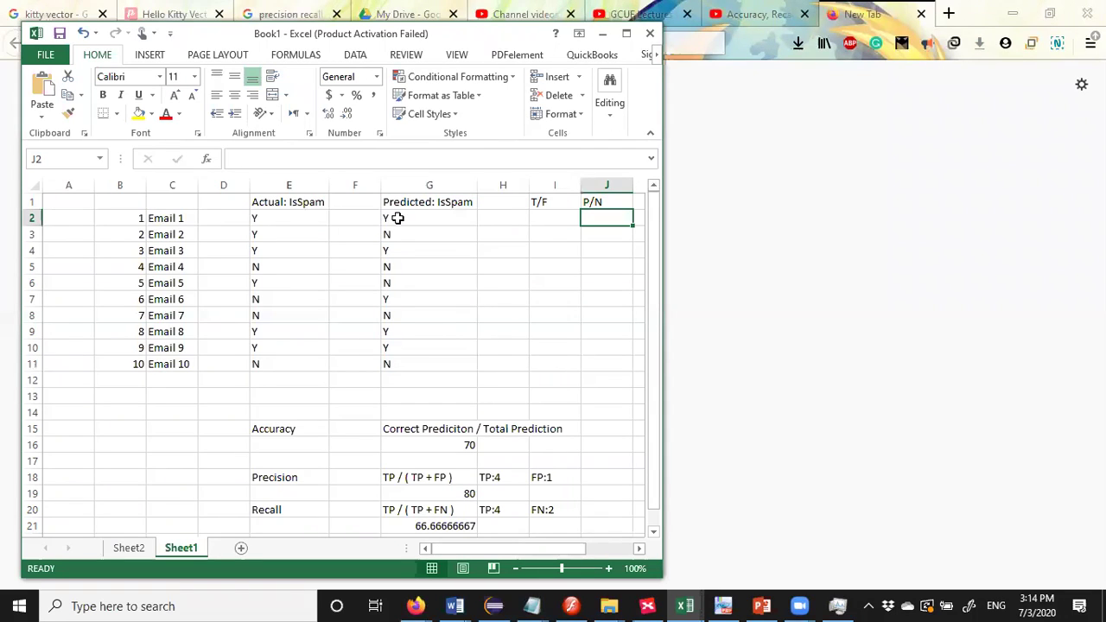
{"action": "type", "text": "P"}
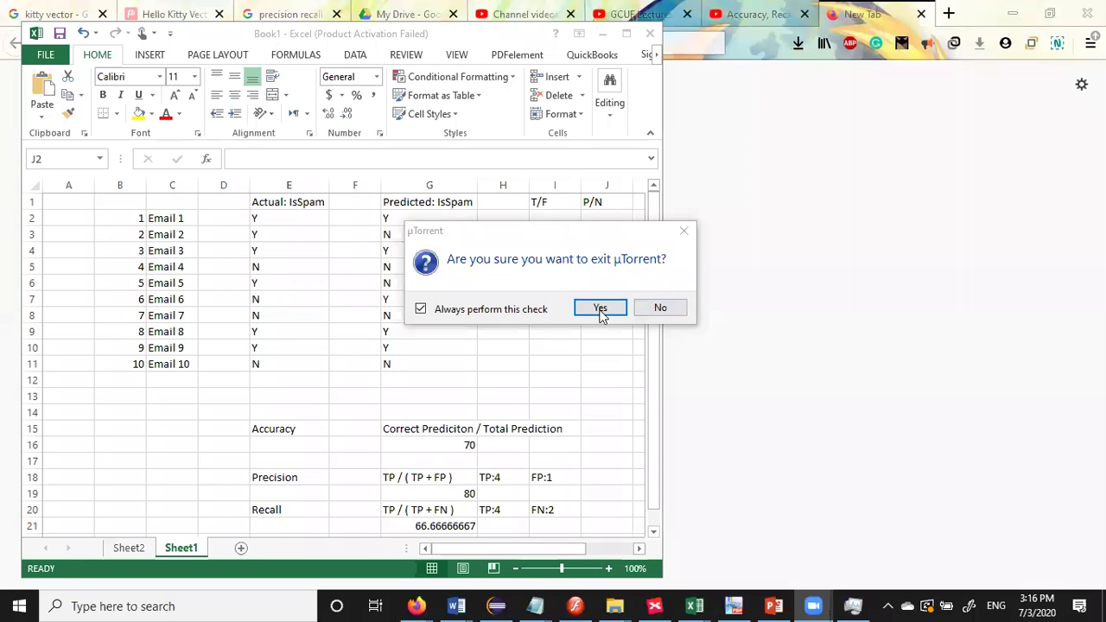
Confirm exiting µTorrent, and review the actual and predicted columns with the T/F and P/N headers on Sheet1.
{"action": "left_click", "coordinate": [600, 309]}
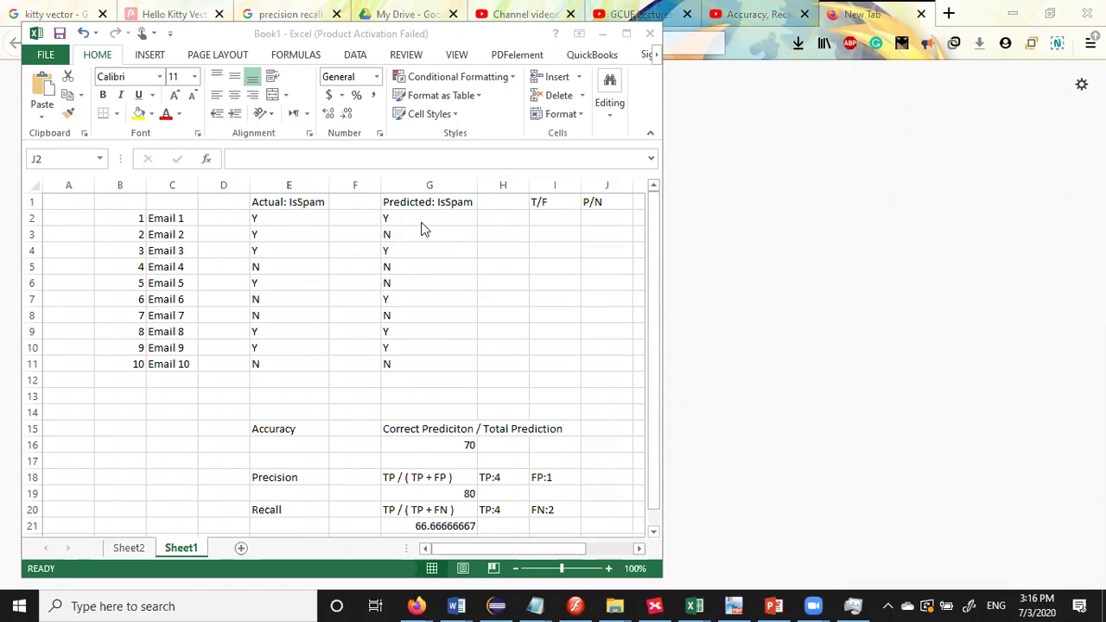
{"action": "left_click", "coordinate": [260, 221]}
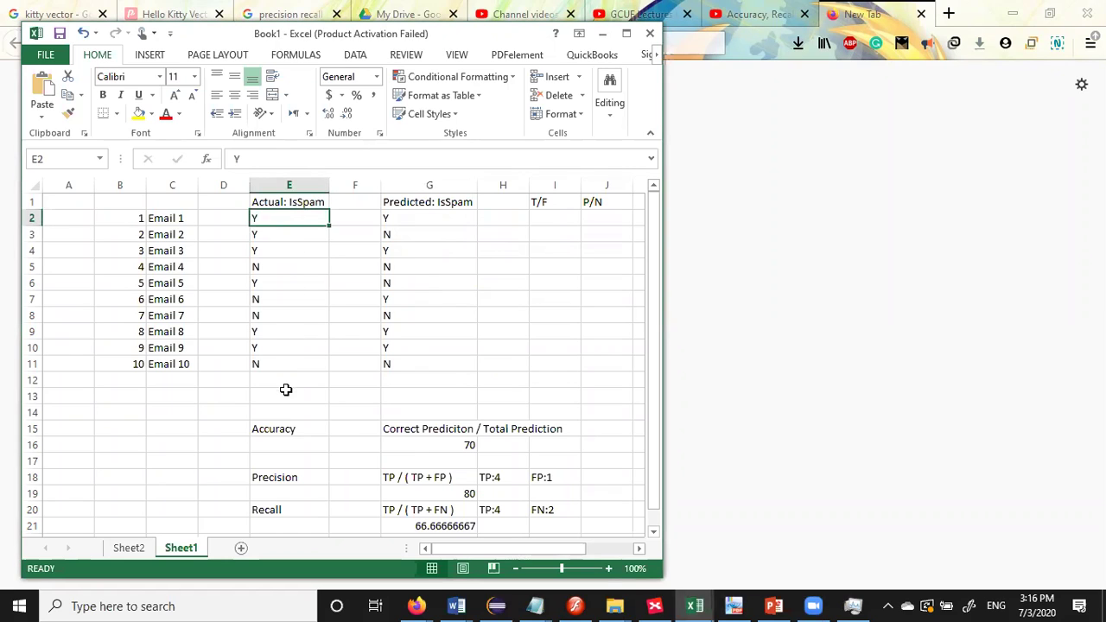
{"action": "left_click", "coordinate": [431, 218]}
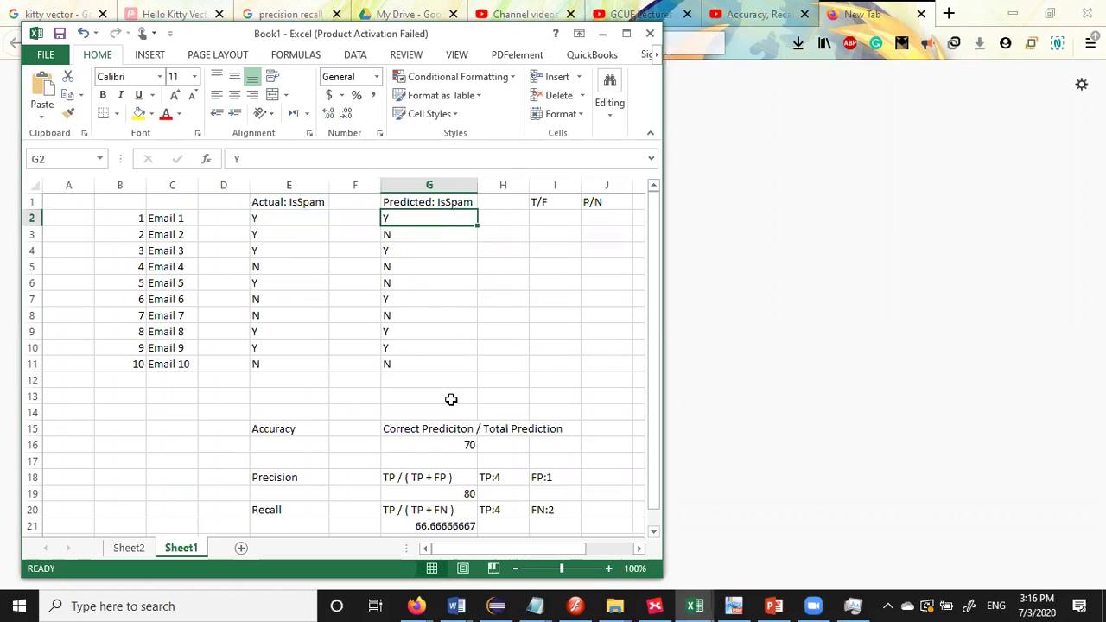
{"action": "left_click", "coordinate": [548, 206]}
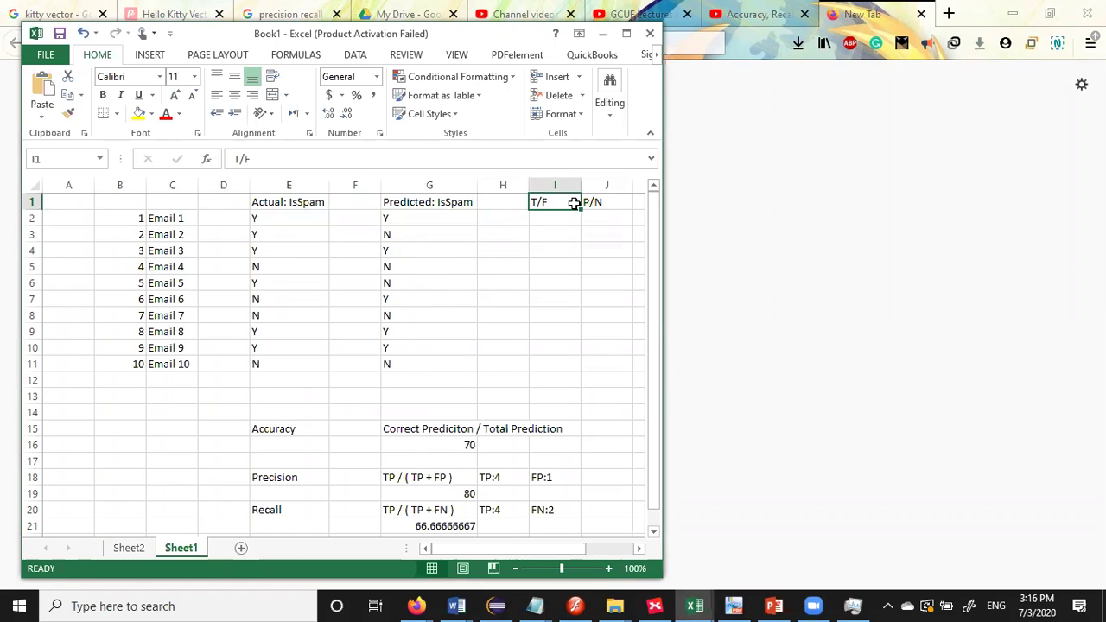
{"action": "left_click", "coordinate": [607, 200]}
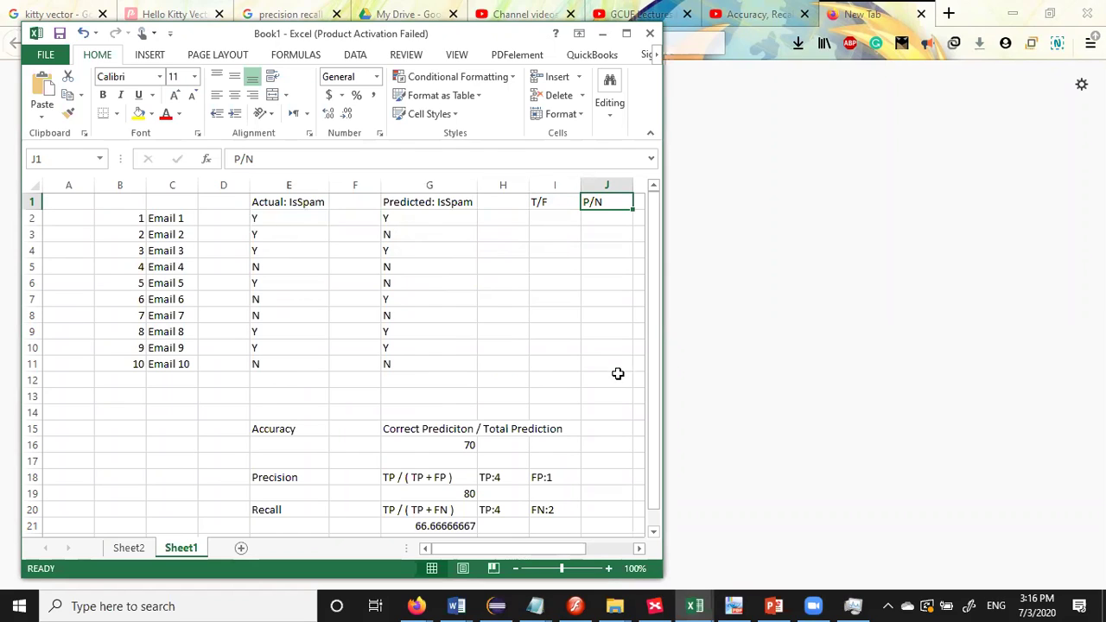
Fill the P/N column for Emails 1 to 5 in J2:J6 with P, N, P, N, N.
{"action": "left_click", "coordinate": [611, 223]}
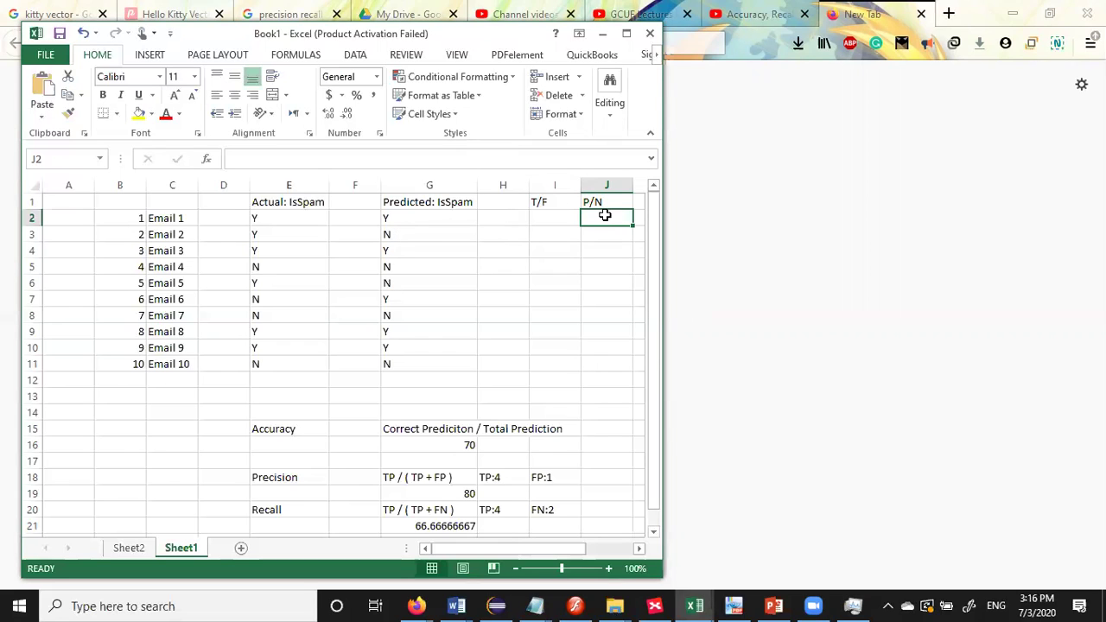
{"action": "type", "text": "P/N"}
{"action": "key", "text": "BackSpace"}
{"action": "key", "text": "Return"}
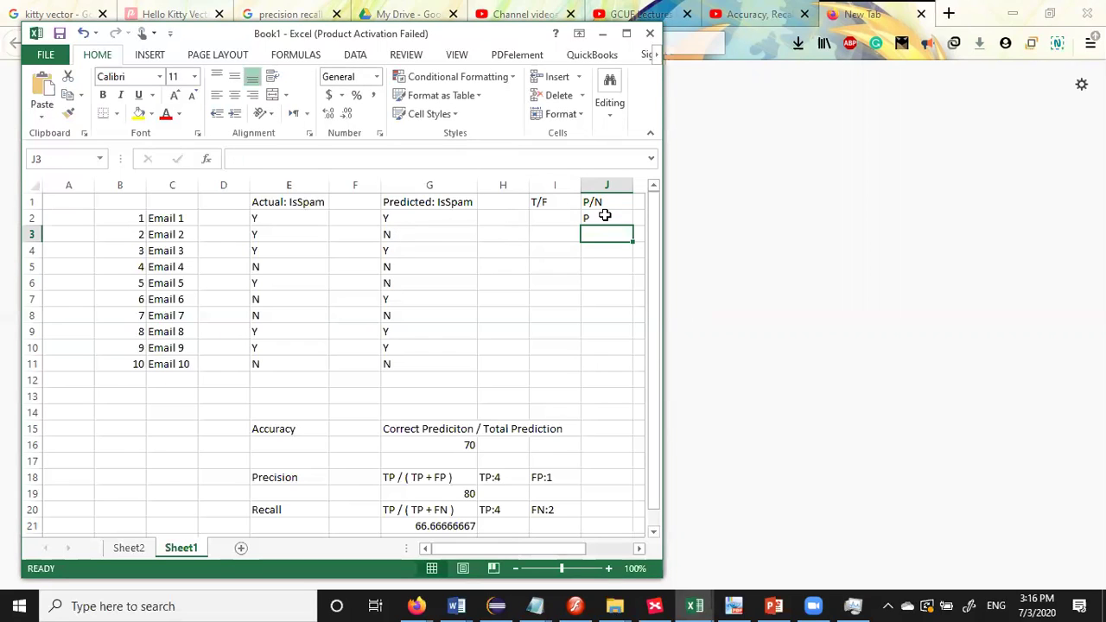
{"action": "type", "text": "N"}
{"action": "key", "text": "Return"}
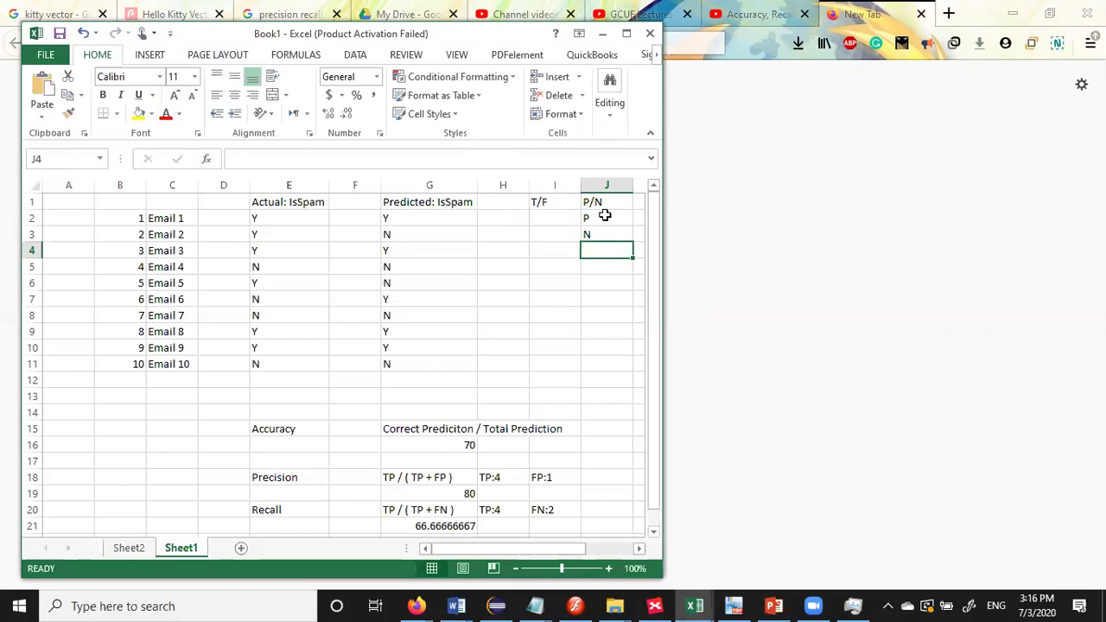
{"action": "type", "text": "P"}
{"action": "key", "text": "Return"}
{"action": "type", "text": "N"}
{"action": "key", "text": "Return"}
{"action": "type", "text": "N"}
{"action": "key", "text": "Return"}
Fill the P/N column for Emails 6 to 10 in J7:J11 with P, N, P, P, N.
{"action": "type", "text": "P"}
{"action": "key", "text": "Return"}
{"action": "type", "text": "N"}
{"action": "key", "text": "Return"}
{"action": "type", "text": "P"}
{"action": "key", "text": "Return"}
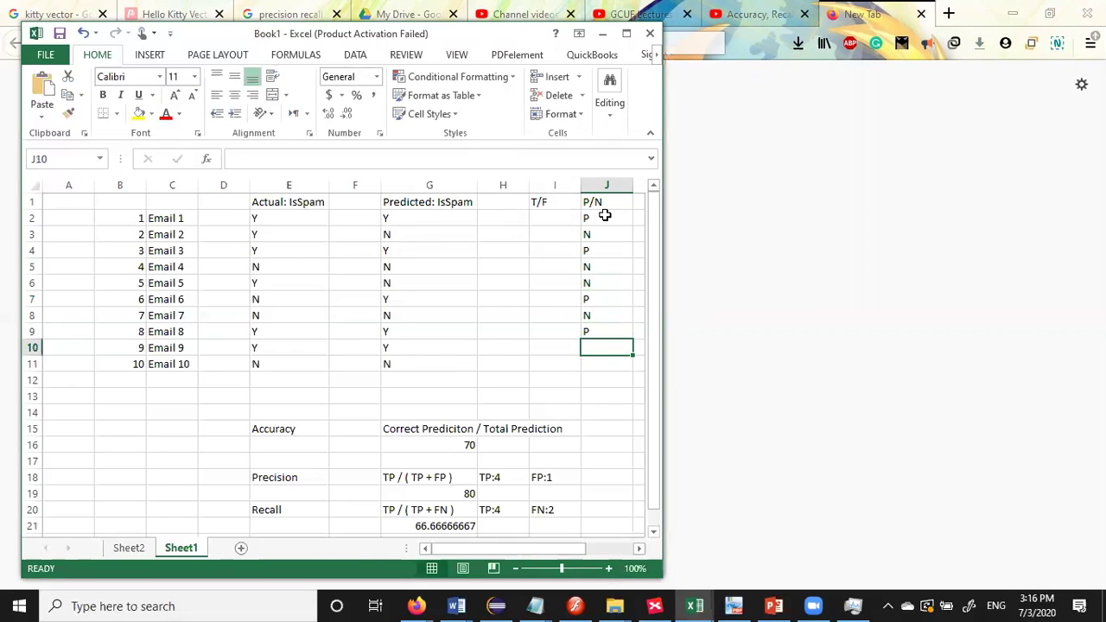
{"action": "type", "text": "P"}
{"action": "key", "text": "Return"}
{"action": "type", "text": "N"}
Mark Email 1 as T in I2 and Email 2 as F in I3 of the T/F column.
{"action": "key", "text": "Up"}
{"action": "key", "text": "Up"}
{"action": "key", "text": "Up"}
{"action": "key", "text": "Up"}
{"action": "key", "text": "Up"}
{"action": "key", "text": "Up"}
{"action": "key", "text": "Up"}
{"action": "key", "text": "Up"}
{"action": "key", "text": "Up"}
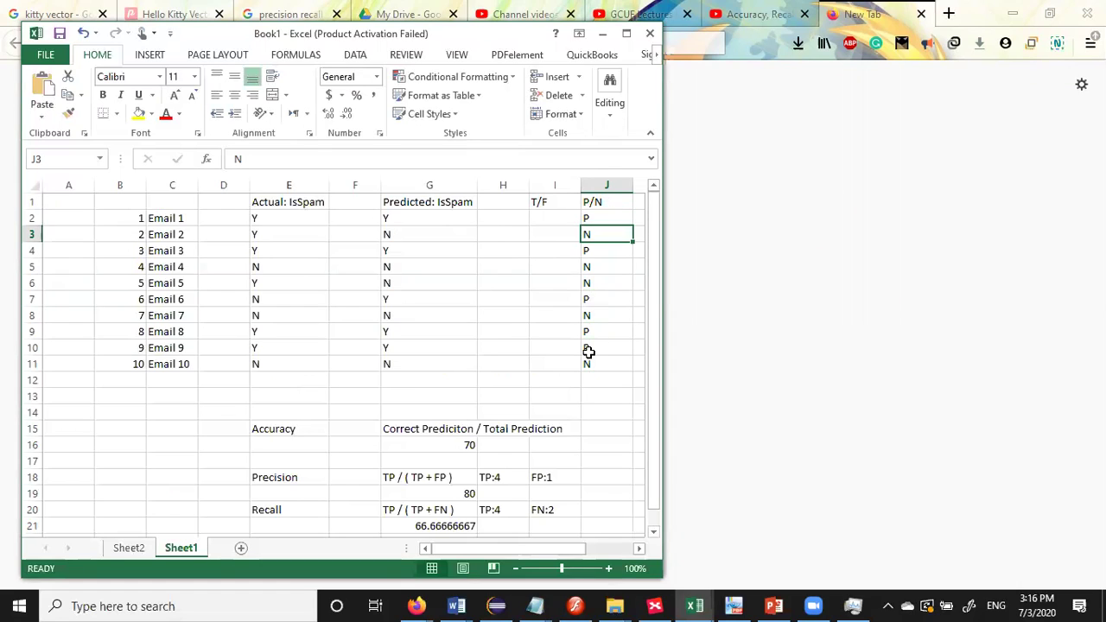
{"action": "key", "text": "Left"}
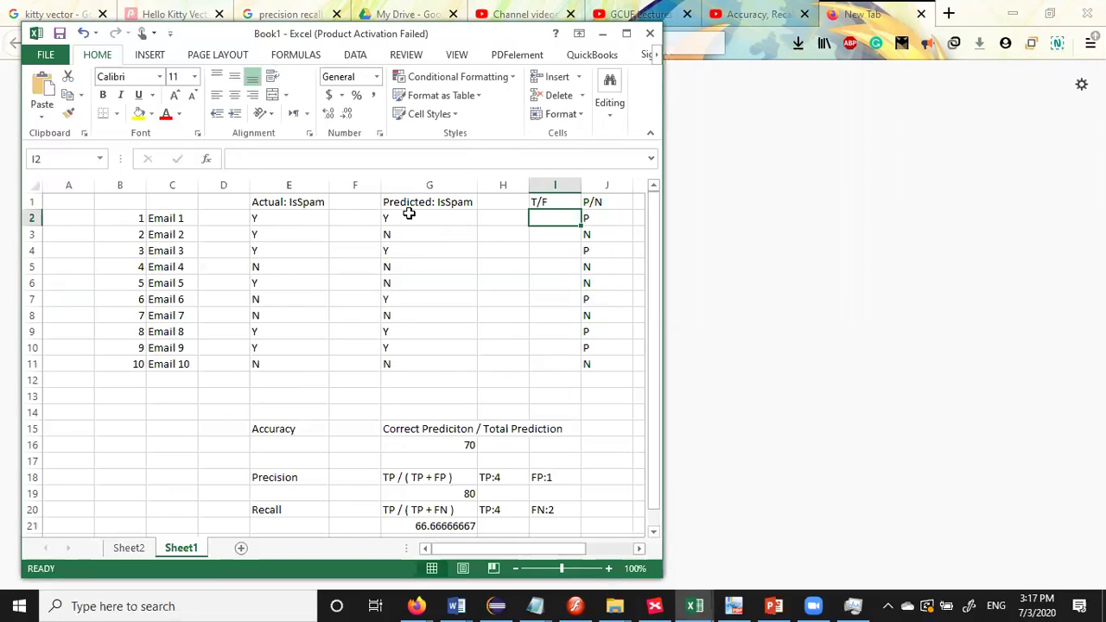
{"action": "type", "text": "T/F"}
{"action": "key", "text": "BackSpace"}
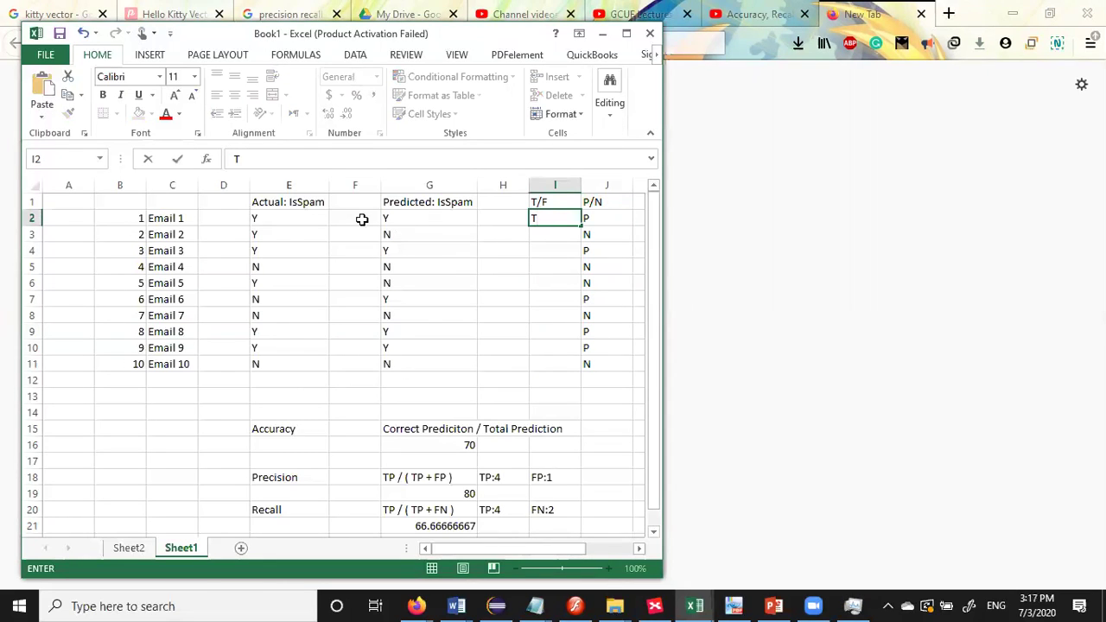
{"action": "key", "text": "Return"}
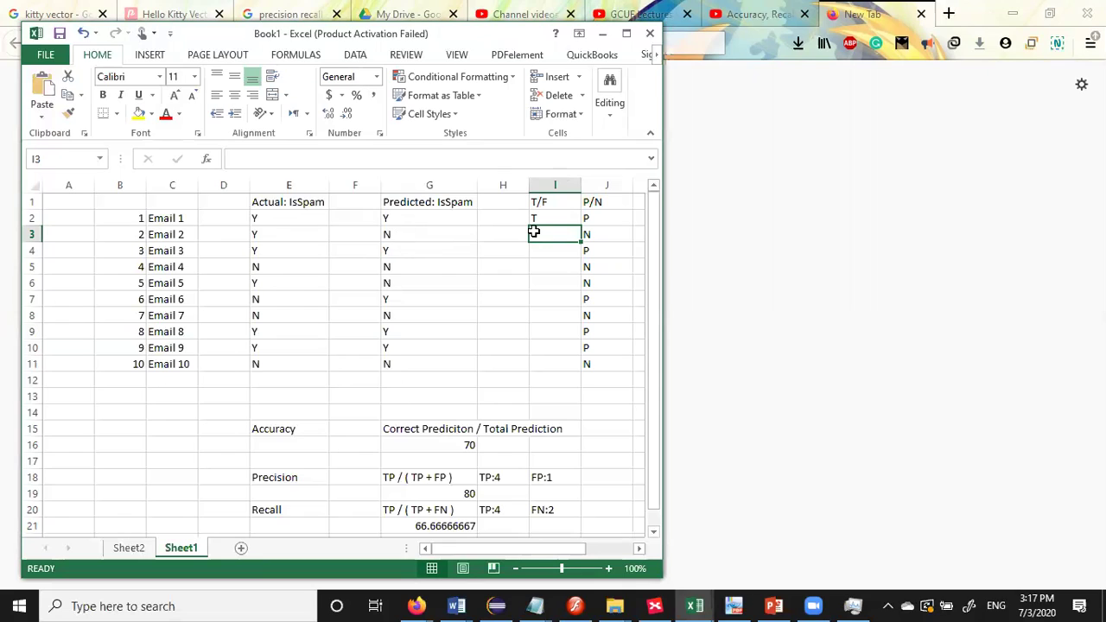
{"action": "type", "text": "F"}
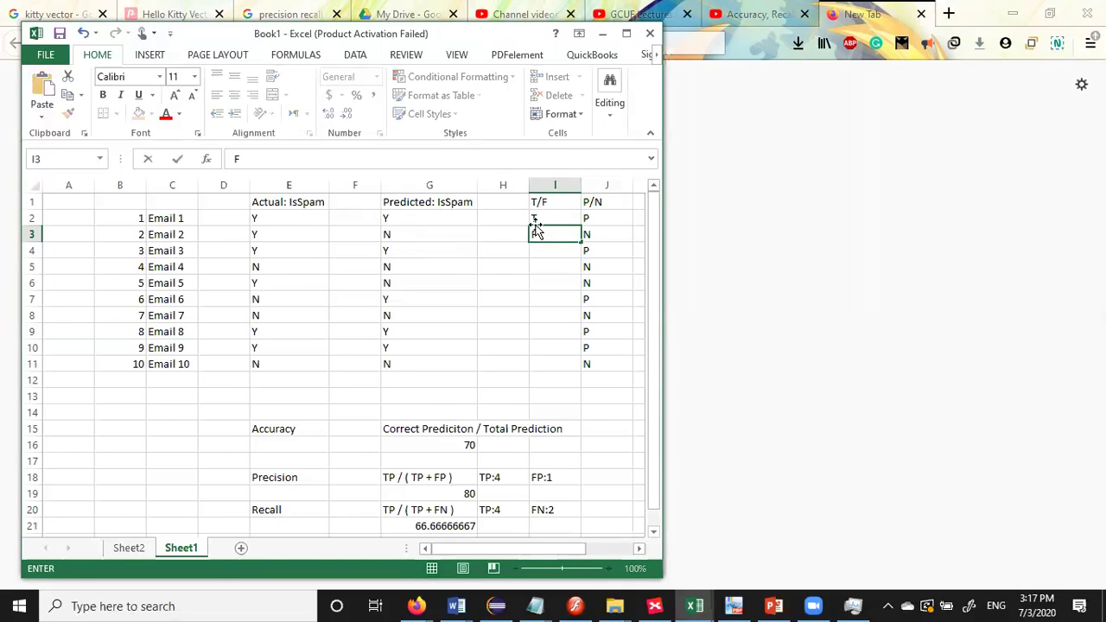
{"action": "left_click", "coordinate": [543, 217]}
{"action": "key", "text": "Down"}
{"action": "key", "text": "Down"}
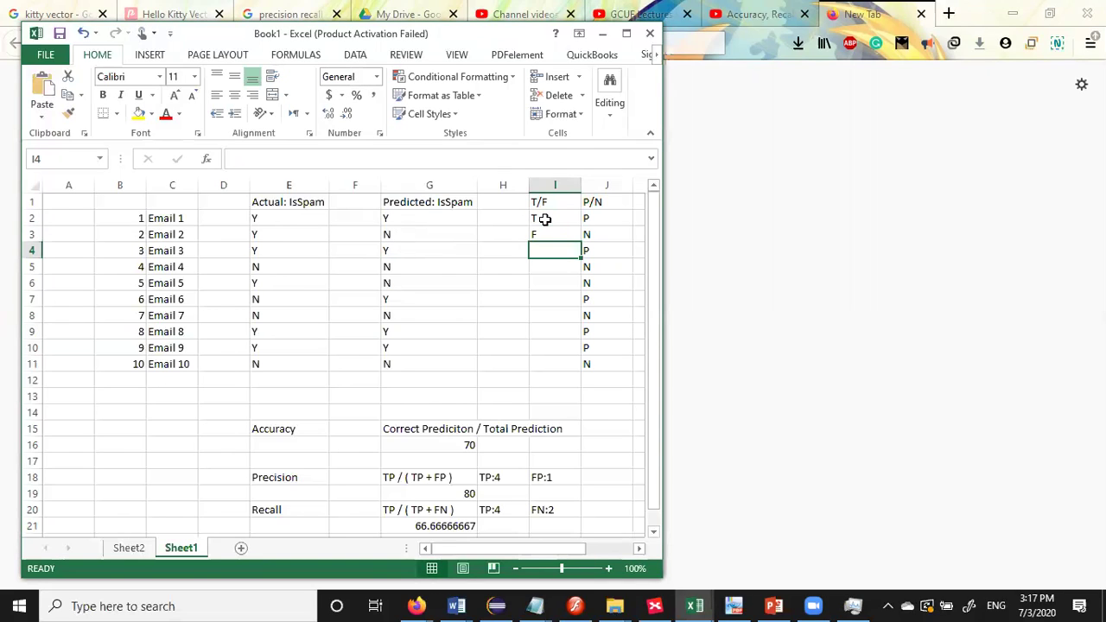
Fill the T/F column for Emails 3 to 7 in I4:I8 with T, T, F, F, F.
{"action": "type", "text": "T"}
{"action": "key", "text": "Return"}
{"action": "type", "text": "T"}
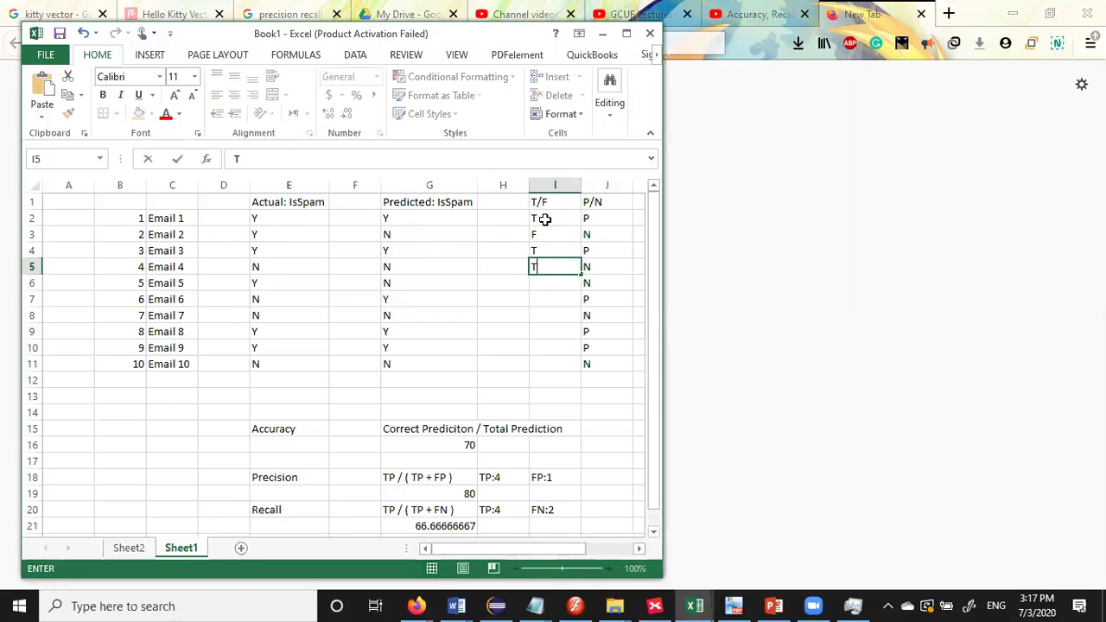
{"action": "key", "text": "Return"}
{"action": "type", "text": "F"}
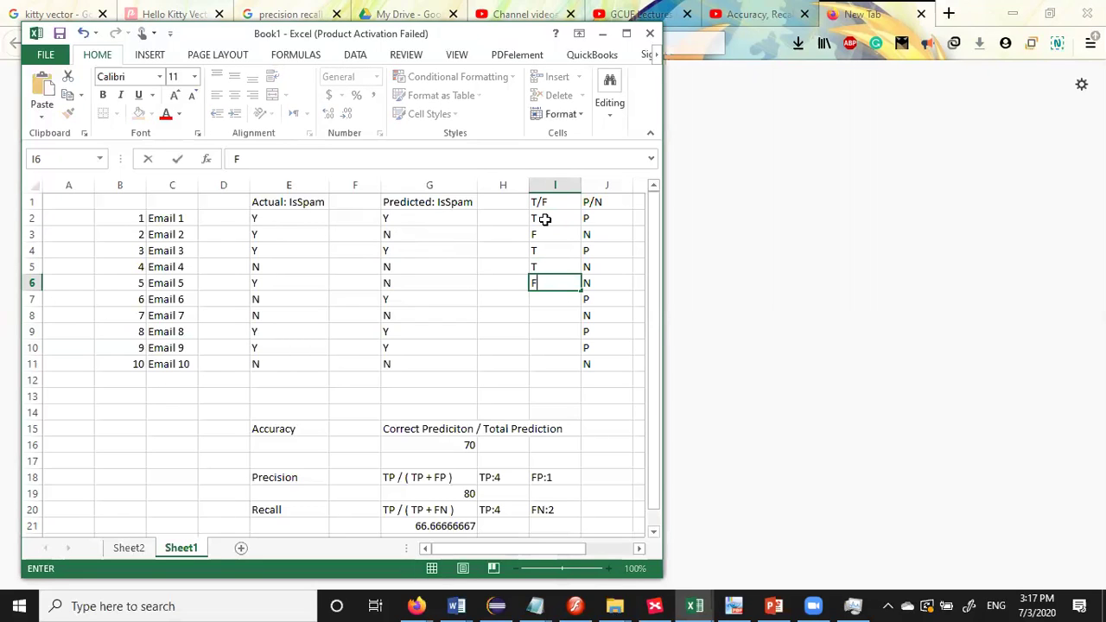
{"action": "key", "text": "Return"}
{"action": "type", "text": "F"}
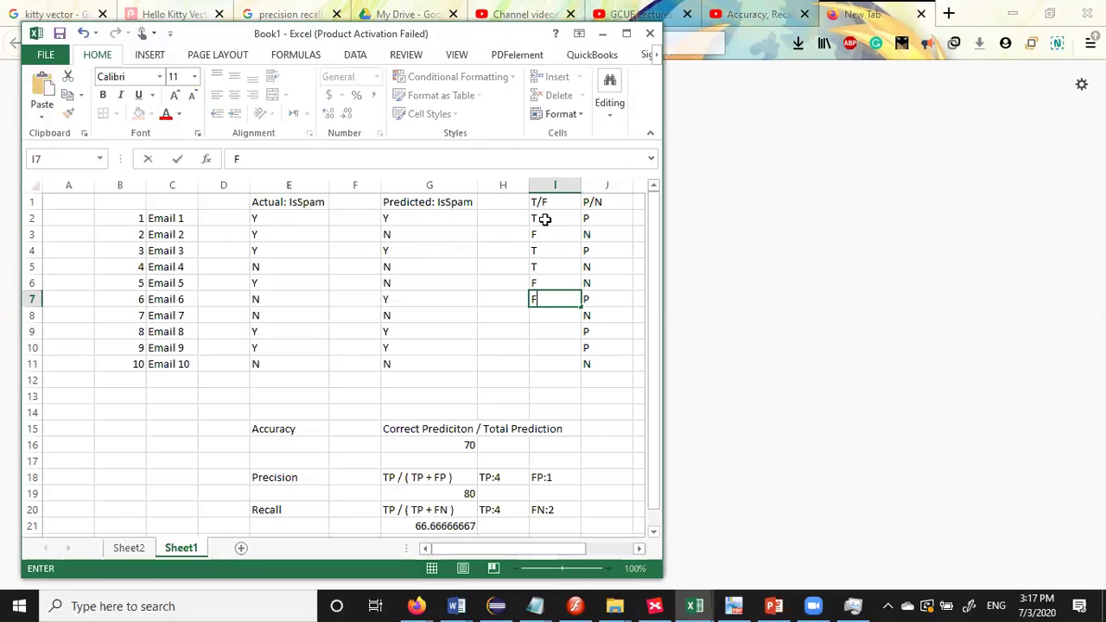
{"action": "key", "text": "Return"}
{"action": "type", "text": "F"}
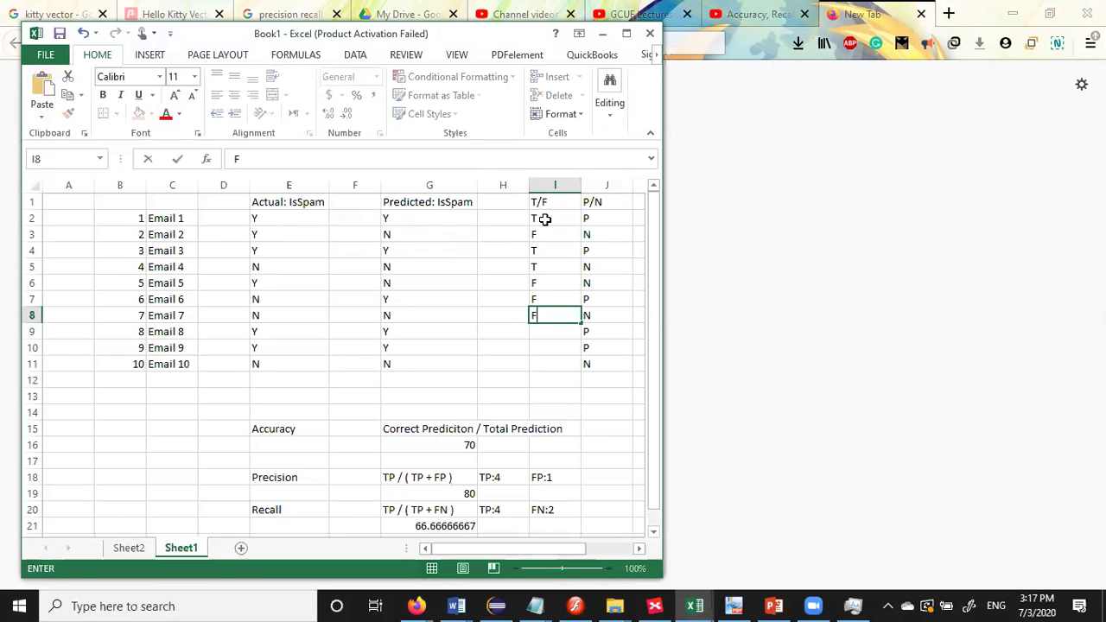
Enter T in the T/F column for Emails 8, 9 and 10, and correct Email 7's entry in I8 to T.
{"action": "key", "text": "Return"}
{"action": "type", "text": "T"}
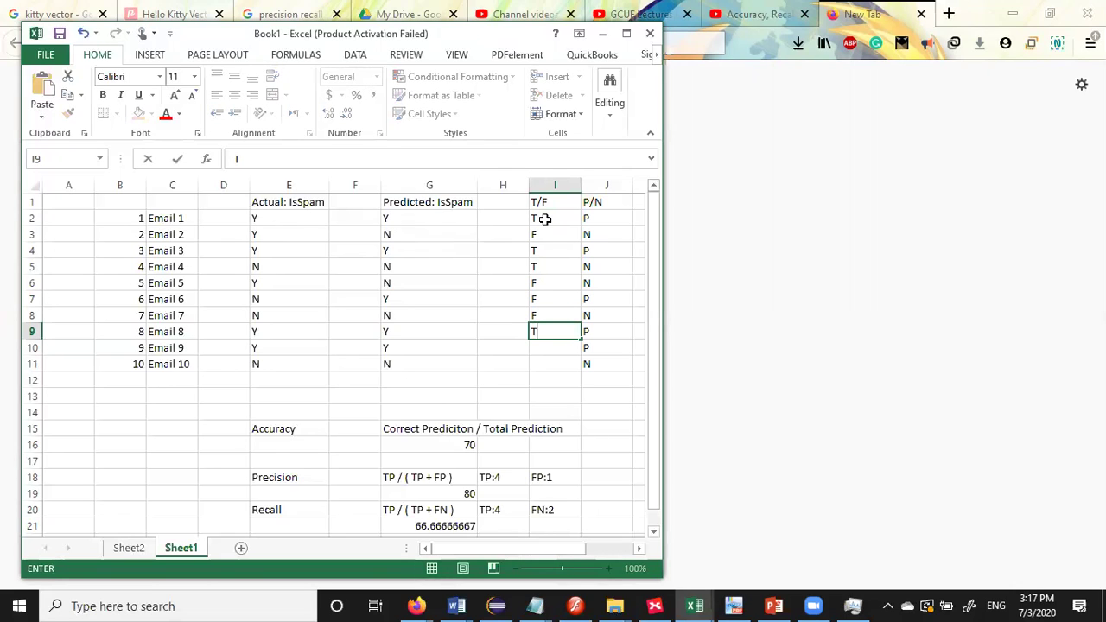
{"action": "key", "text": "Return"}
{"action": "type", "text": "T"}
{"action": "key", "text": "Up"}
{"action": "key", "text": "Up"}
{"action": "type", "text": "T"}
{"action": "key", "text": "Up"}
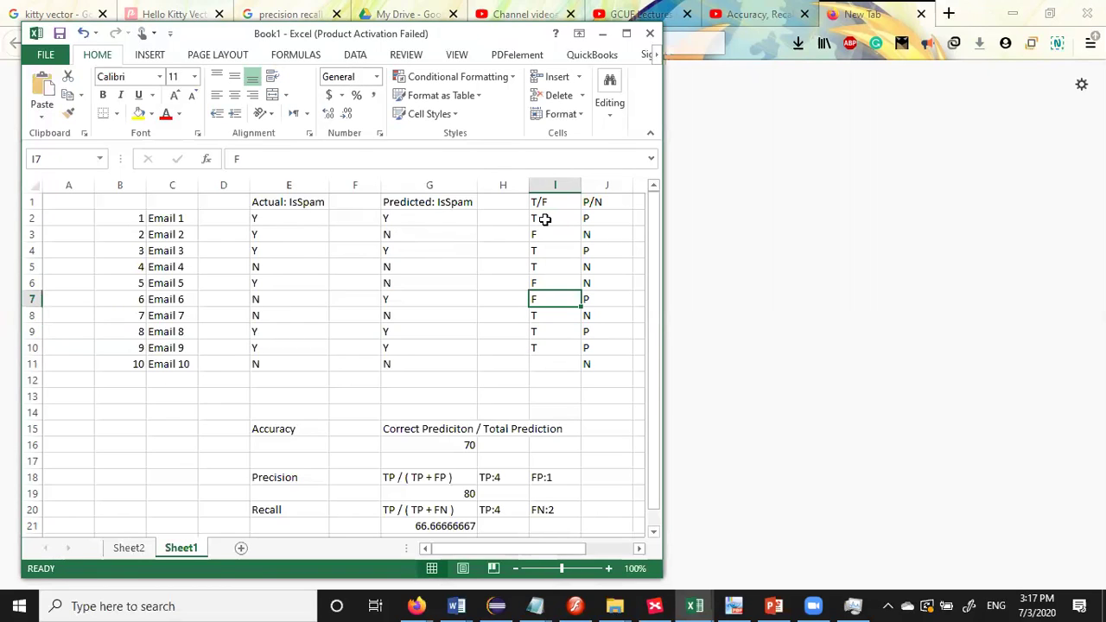
{"action": "key", "text": "Down"}
{"action": "key", "text": "Down"}
{"action": "key", "text": "Down"}
{"action": "key", "text": "Down"}
{"action": "type", "text": "T"}
Compare the predicted label, T/F and P/N entries of Email 1, and start checking Email 2.
{"action": "key", "text": "Up"}
{"action": "key", "text": "Up"}
{"action": "key", "text": "Up"}
{"action": "key", "text": "Up"}
{"action": "key", "text": "Up"}
{"action": "key", "text": "Up"}
{"action": "key", "text": "Up"}
{"action": "key", "text": "Up"}
{"action": "key", "text": "Up"}
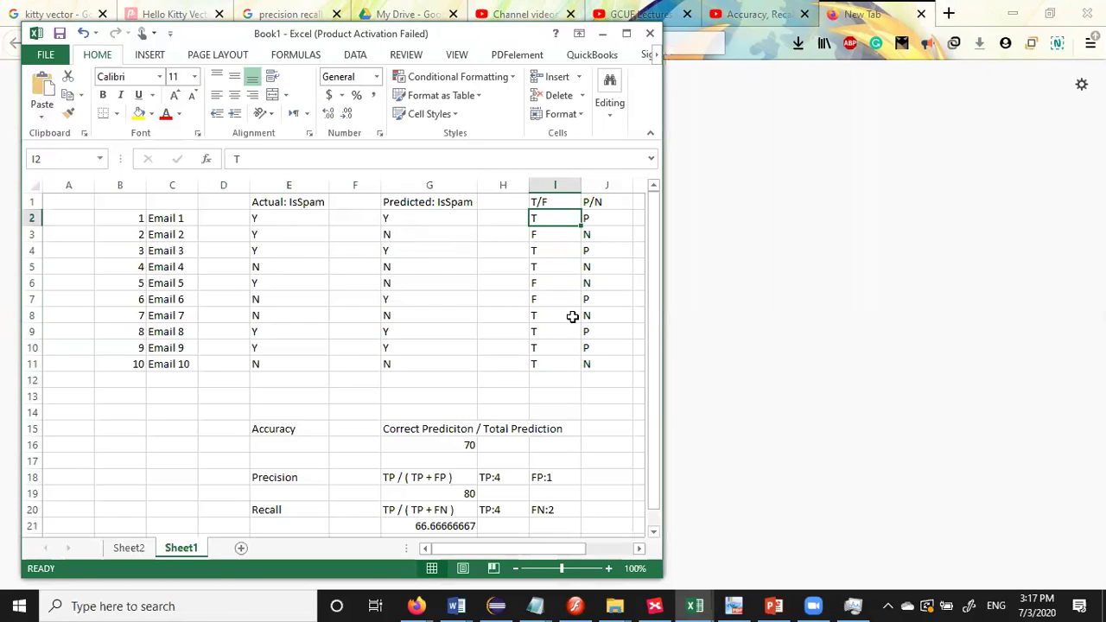
{"action": "key", "text": "Right"}
{"action": "key", "text": "Left"}
{"action": "left_click", "coordinate": [409, 213]}
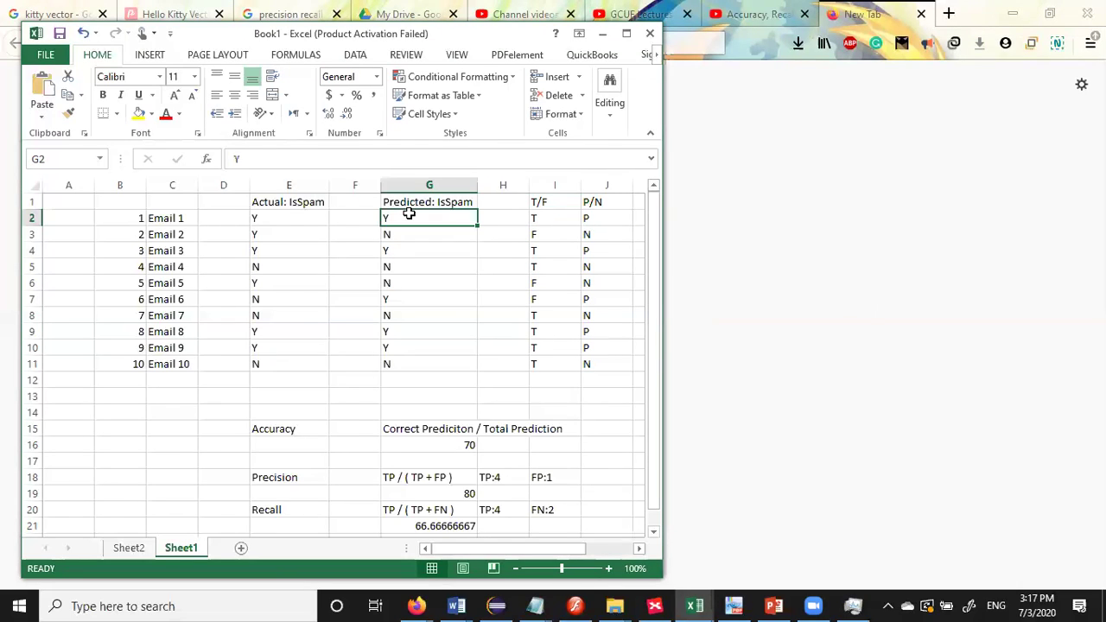
{"action": "key", "text": "Right"}
{"action": "key", "text": "Right"}
{"action": "key", "text": "Right"}
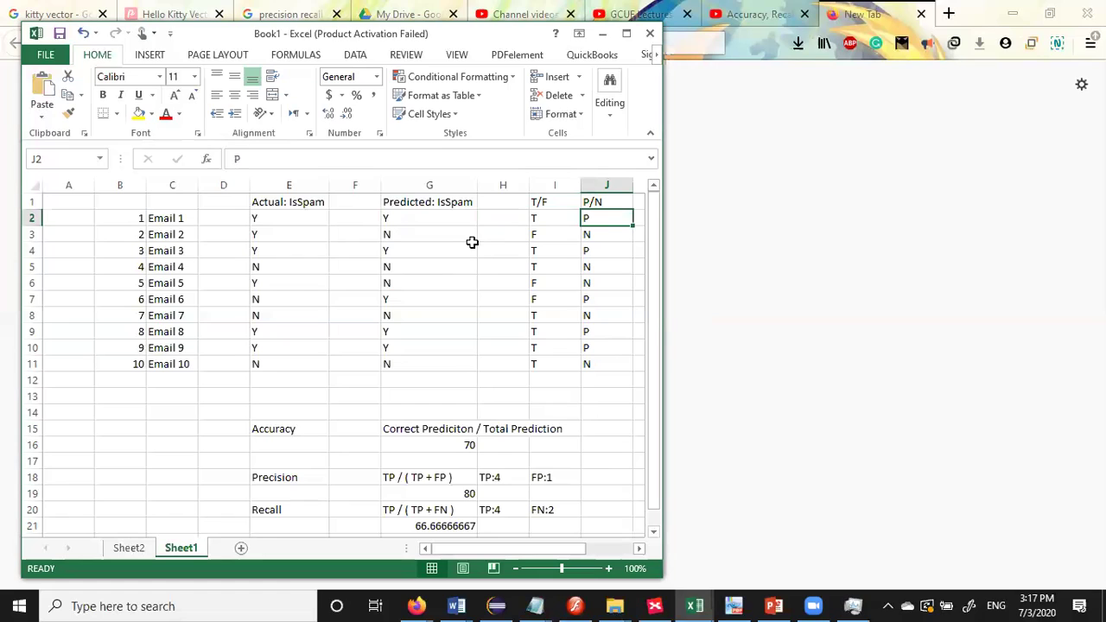
{"action": "key", "text": "Down"}
{"action": "key", "text": "Left"}
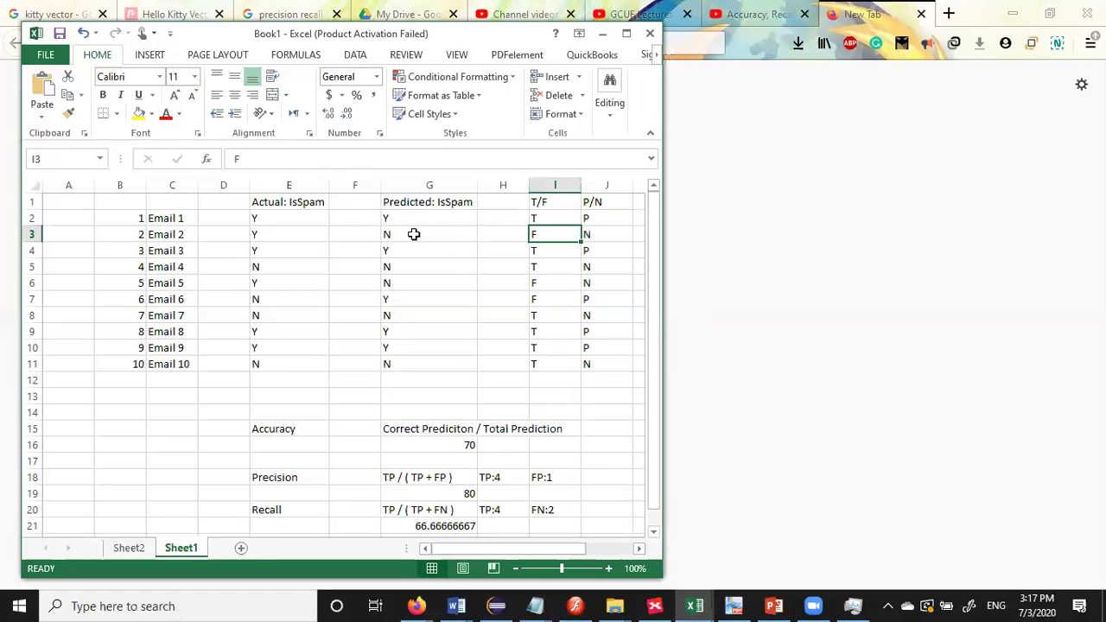
Compare Email 2's actual and predicted labels with its T/F and P/N entries, and move on to Email 3's entries.
{"action": "left_click", "coordinate": [263, 230]}
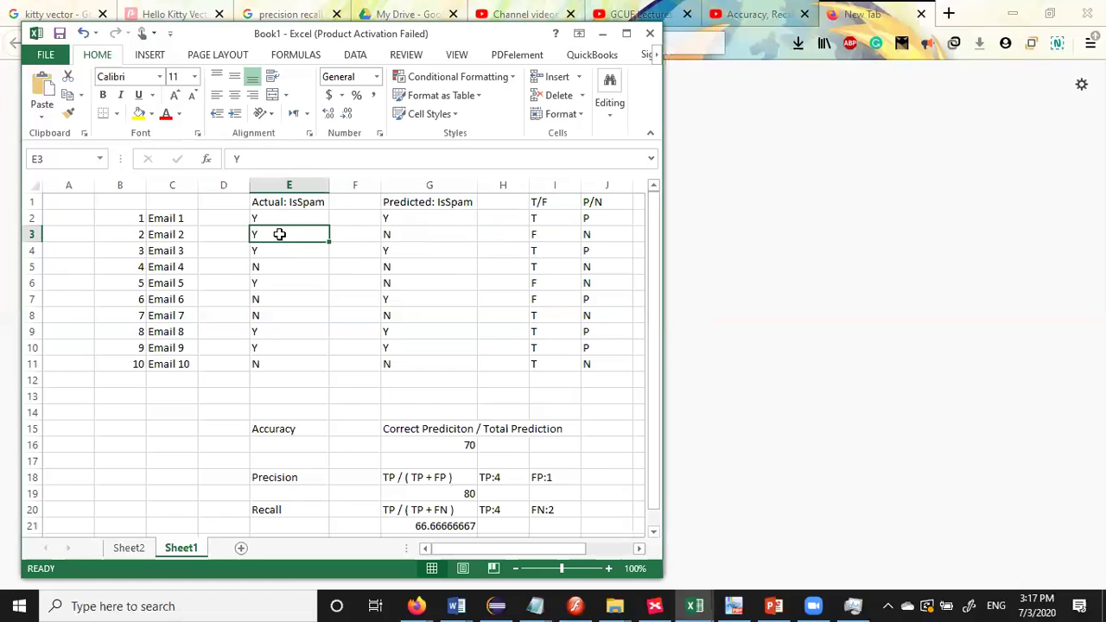
{"action": "left_click", "coordinate": [414, 235]}
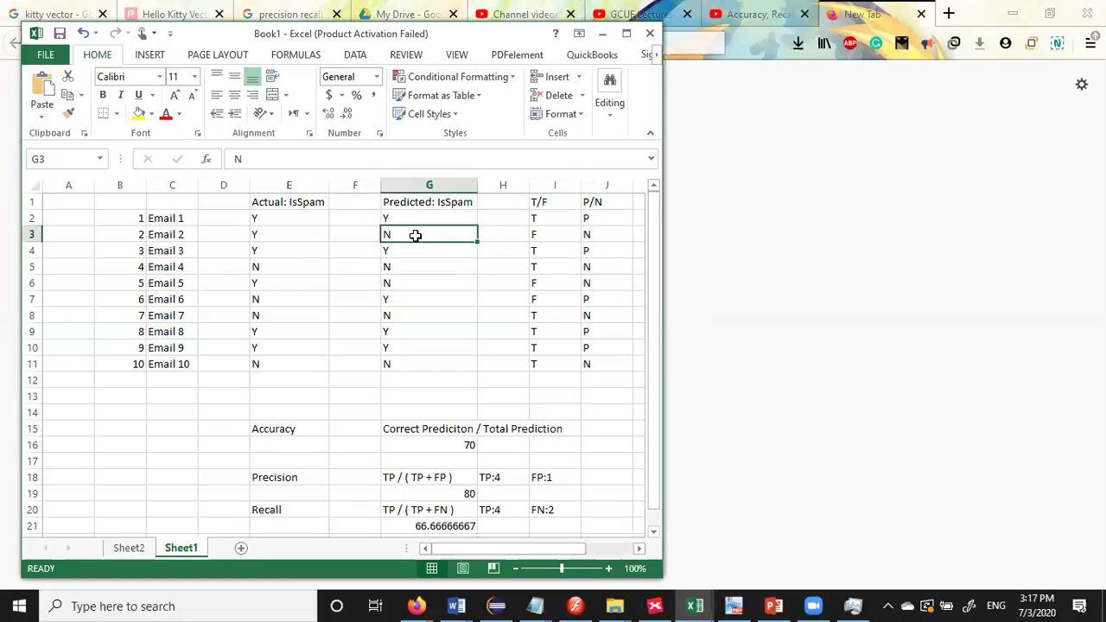
{"action": "left_click", "coordinate": [558, 235]}
{"action": "key", "text": "Right"}
{"action": "key", "text": "Down"}
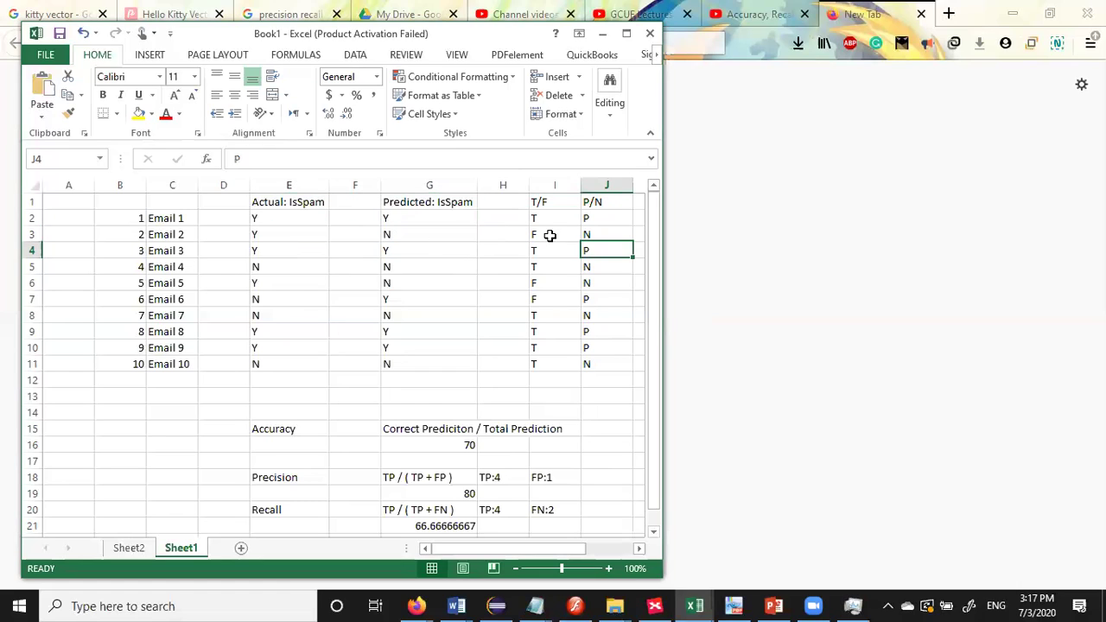
{"action": "key", "text": "Left"}
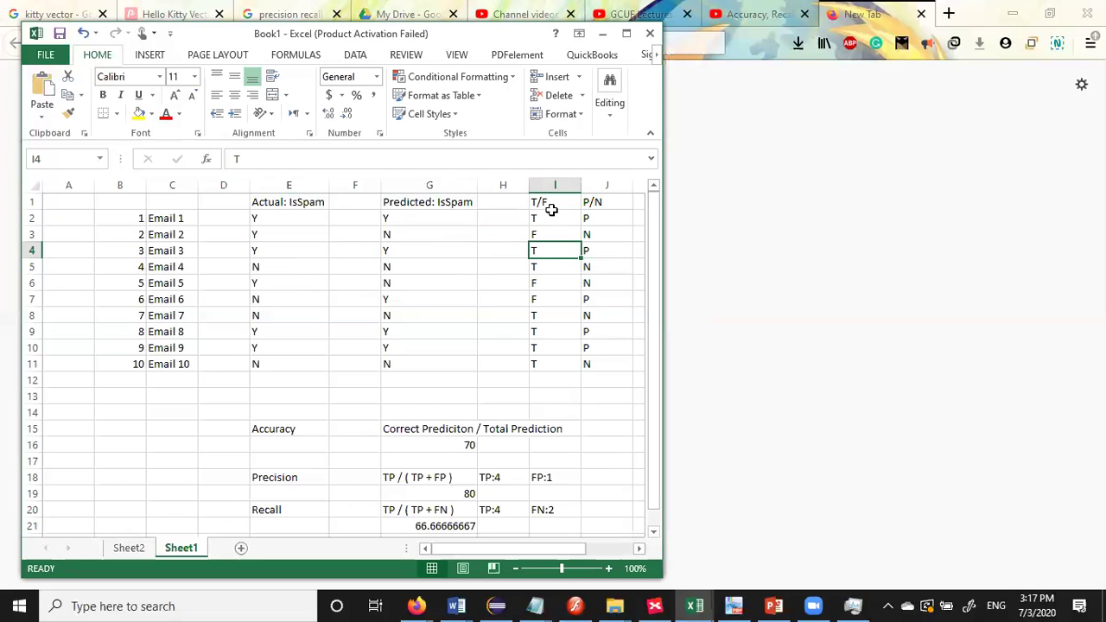
Switch to Firefox, search Google for "precision" and bring up the image results.
{"action": "left_click", "coordinate": [746, 144]}
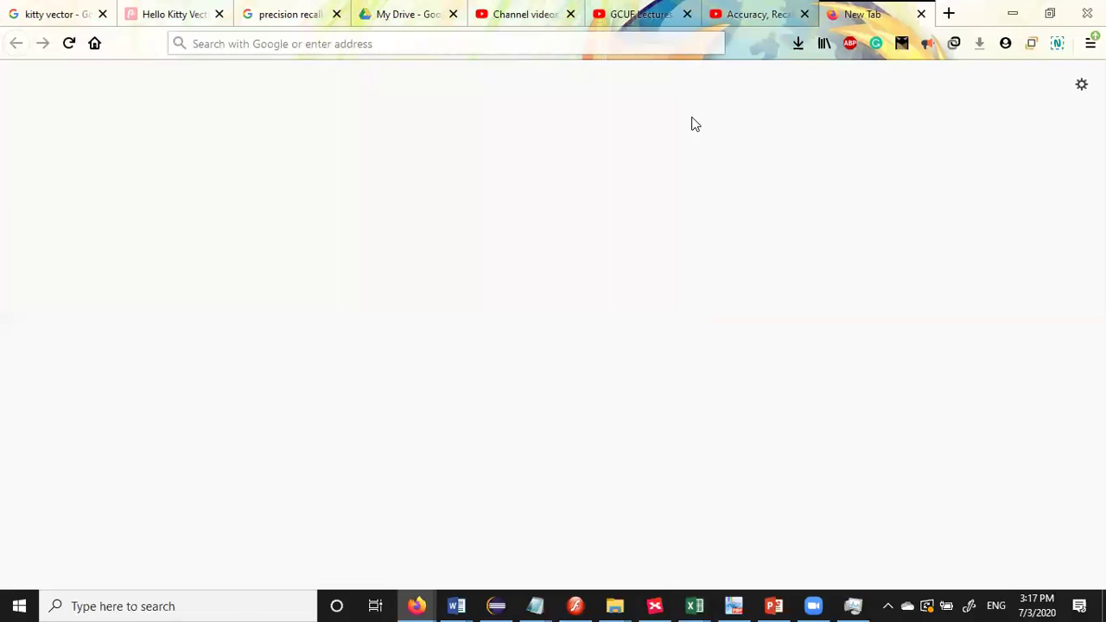
{"action": "left_click", "coordinate": [525, 42]}
{"action": "type", "text": "precision"}
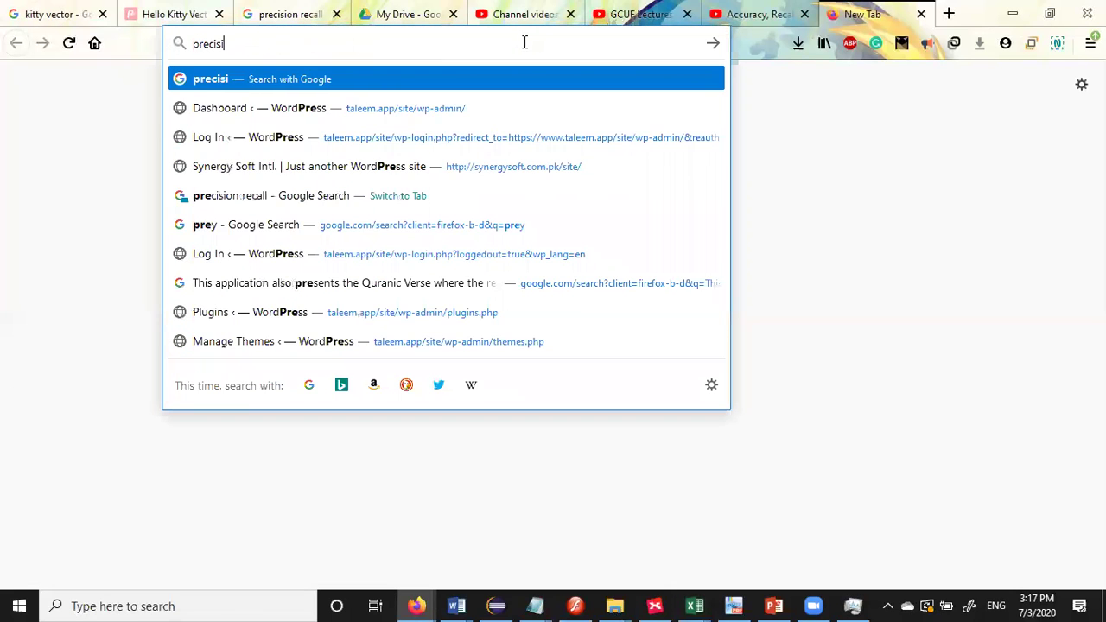
{"action": "key", "text": "Return"}
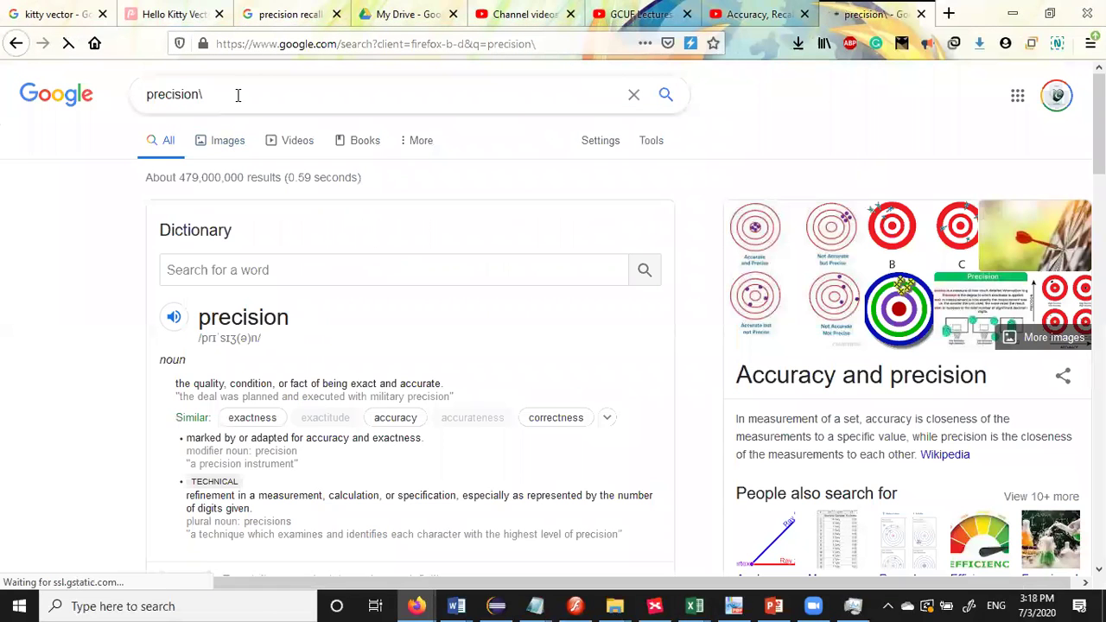
{"action": "left_click", "coordinate": [238, 96]}
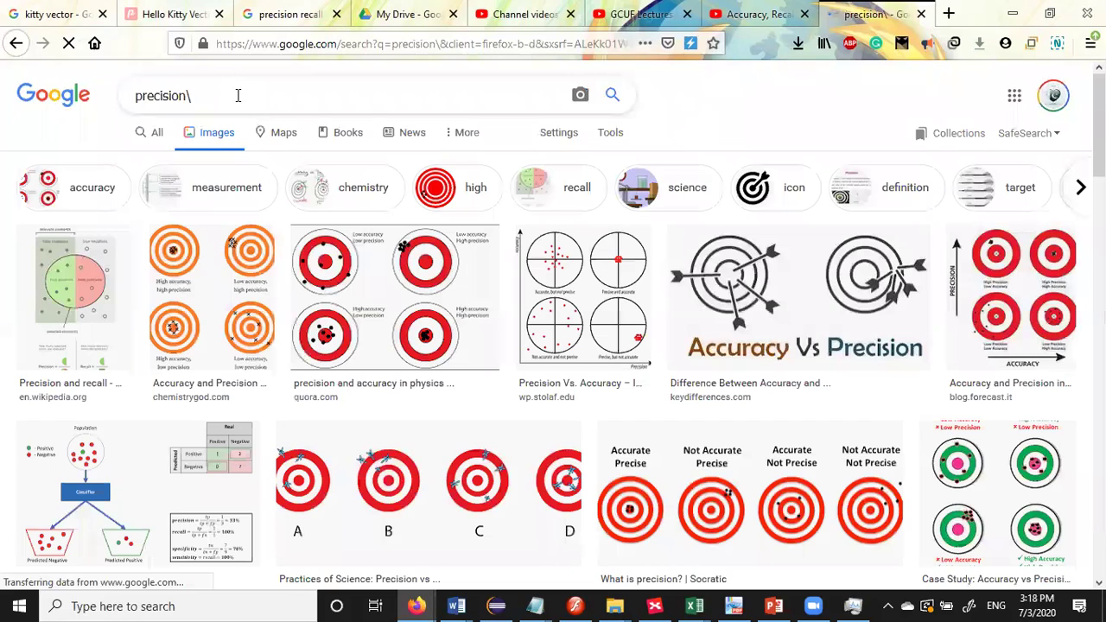